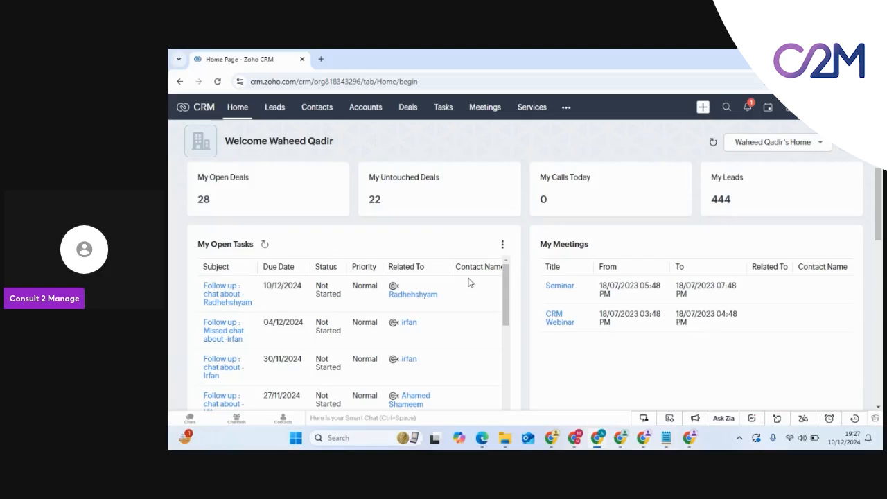
- Allow notifications for the CRM site and open the Modules and Fields page in Setup
scroll(533, 298, down, 5)
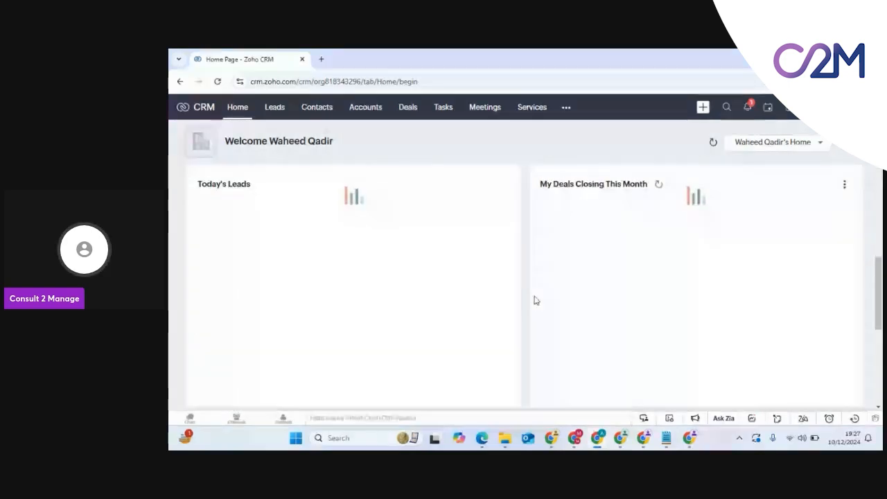
scroll(526, 249, up, 5)
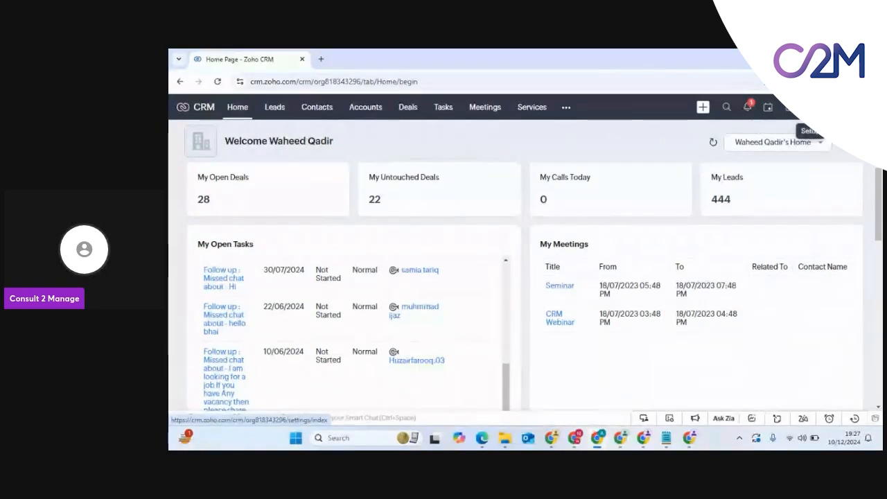
click(789, 107)
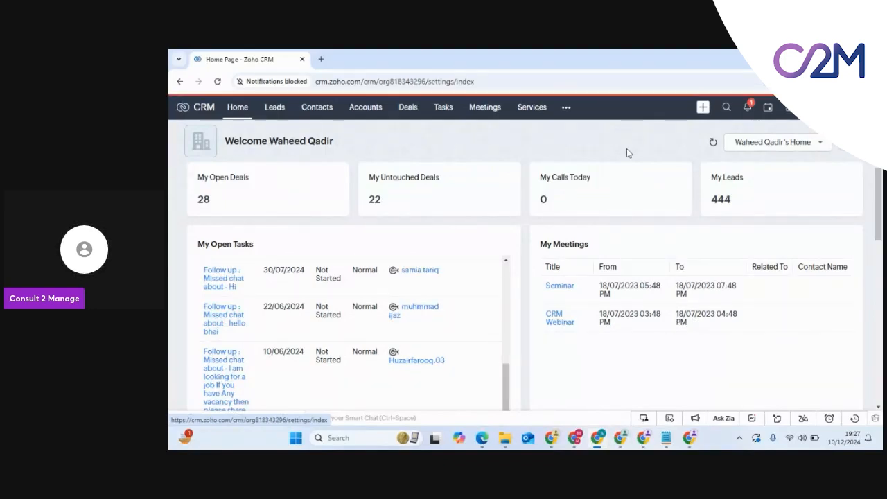
click(253, 81)
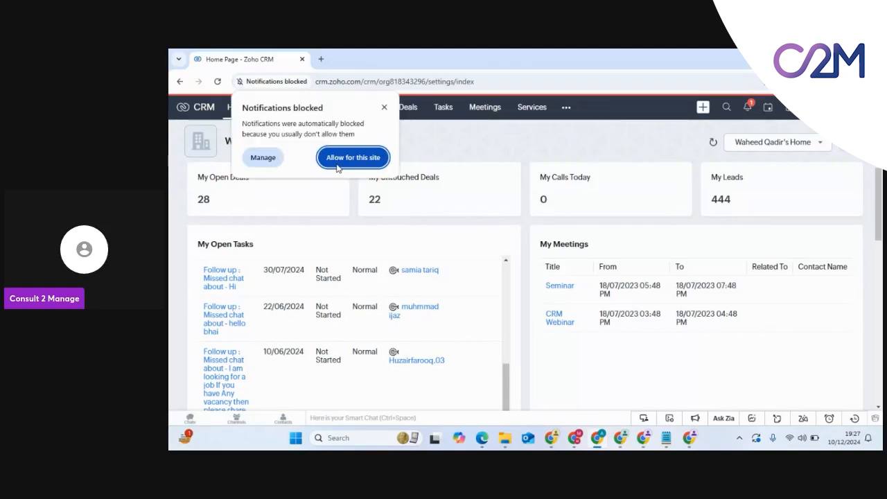
click(337, 165)
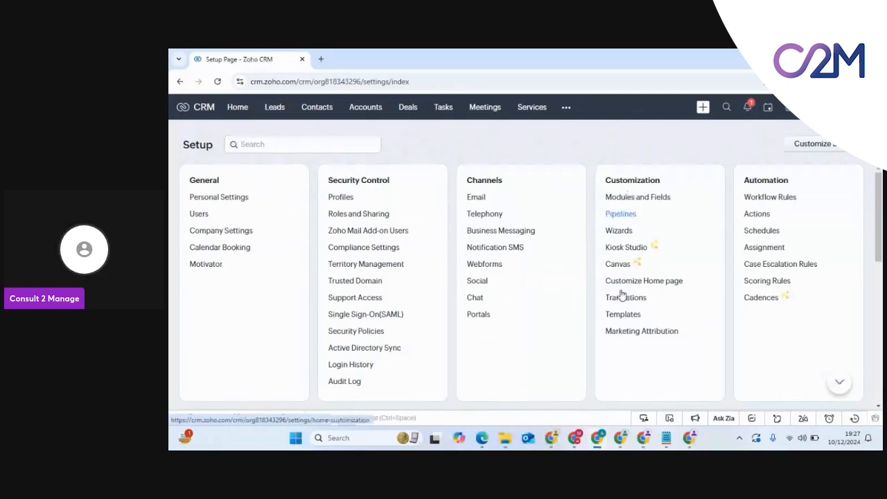
click(621, 199)
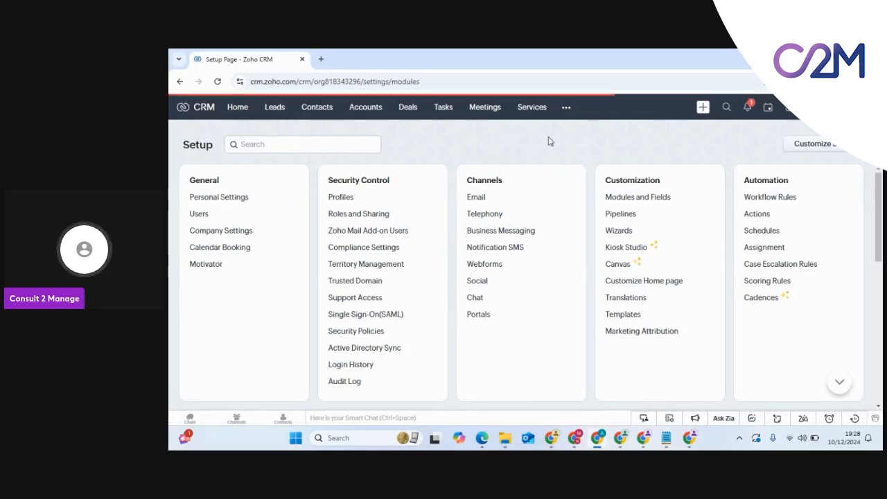
click(643, 199)
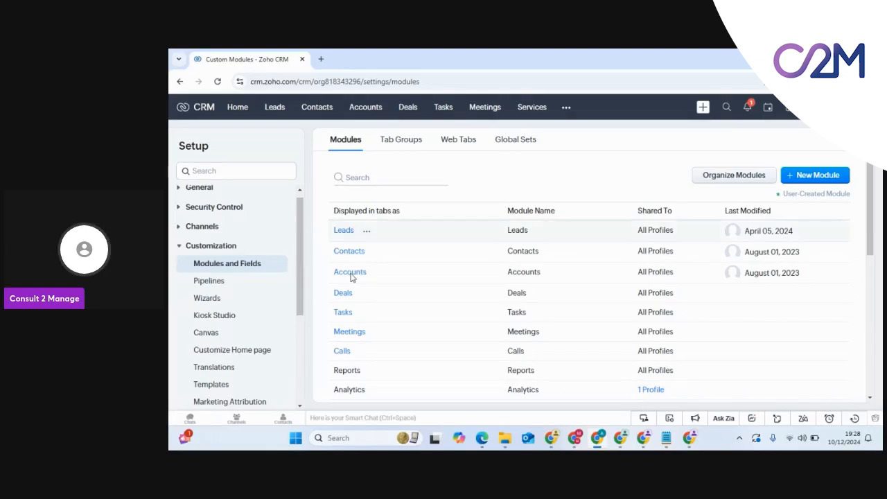
- Examine the customization options offered for the Calls and Leads modules in the module list
click(364, 352)
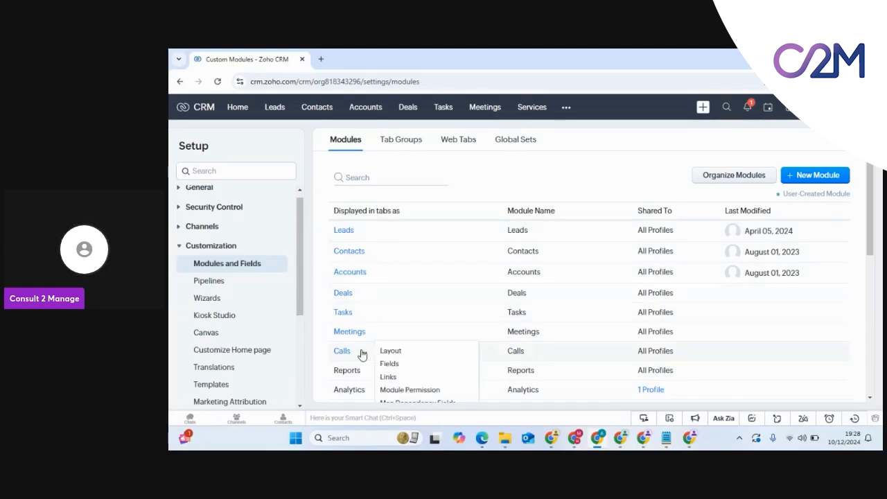
scroll(362, 353, down, 4)
scroll(363, 351, up, 10)
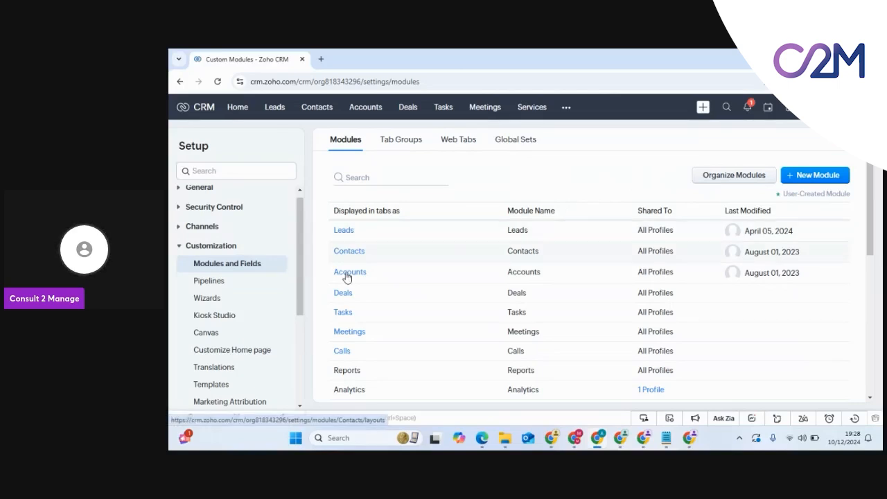
click(367, 233)
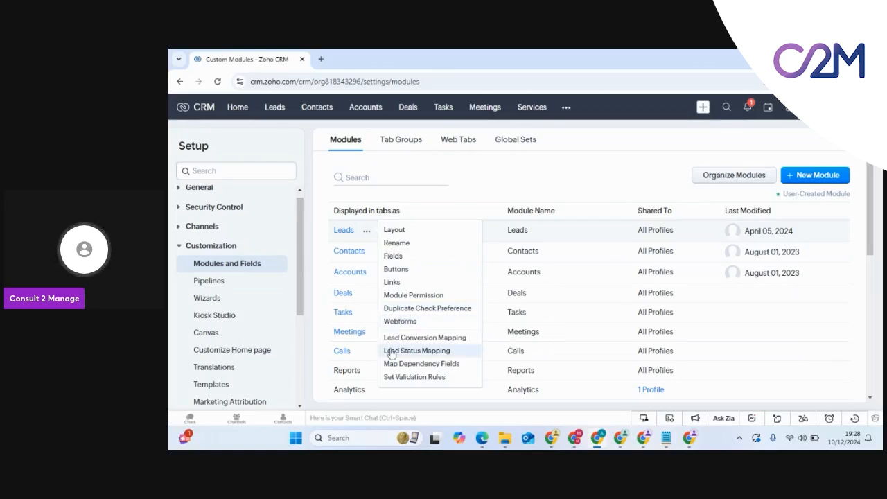
mouse_move(367, 233)
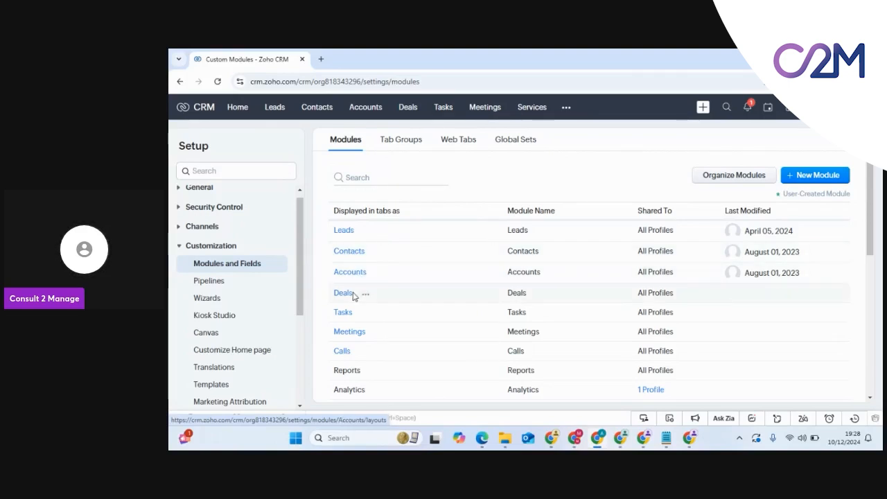
mouse_move(365, 293)
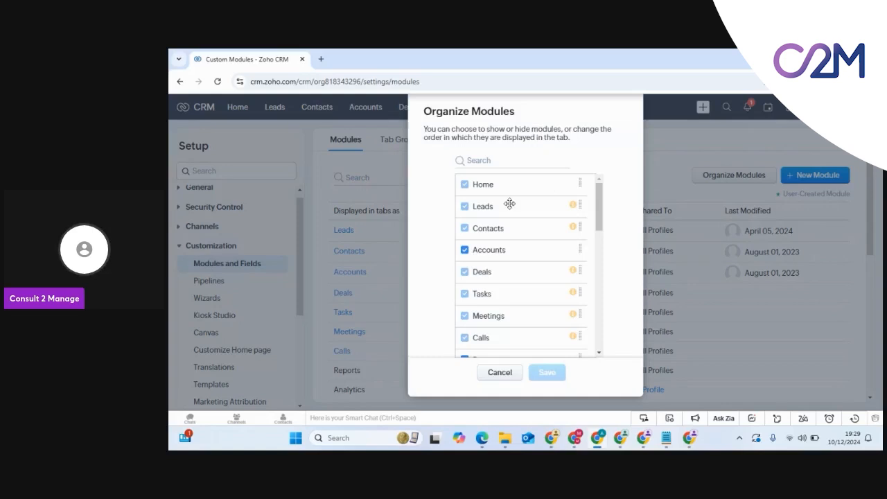
- Examine the Organize Modules list and the dependencies that keep Contacts from being hidden, leaving without changes
scroll(494, 259, down, 6)
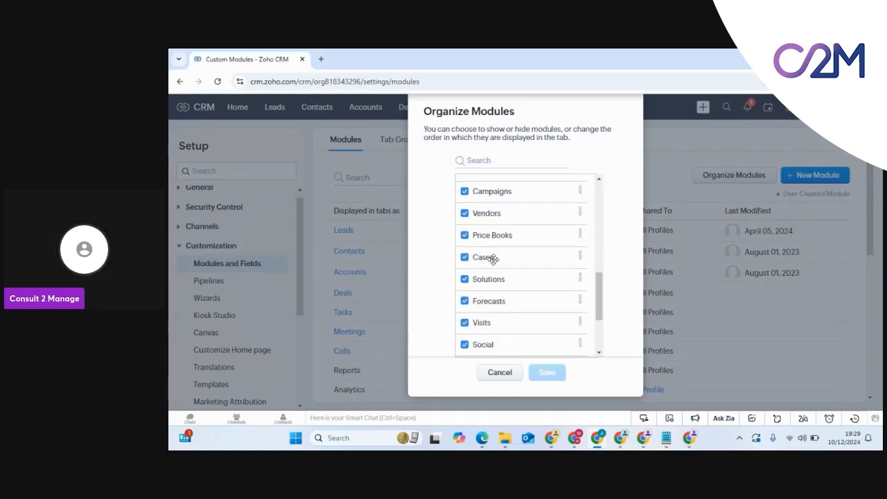
scroll(513, 249, up, 6)
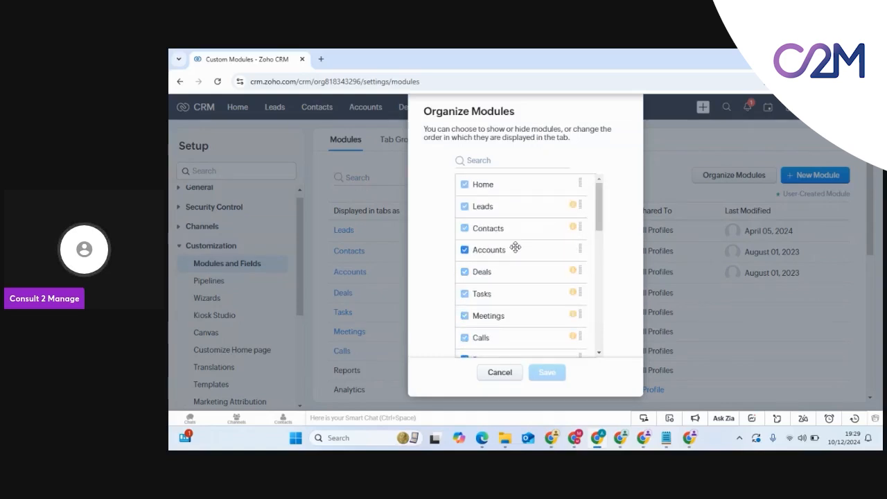
click(574, 228)
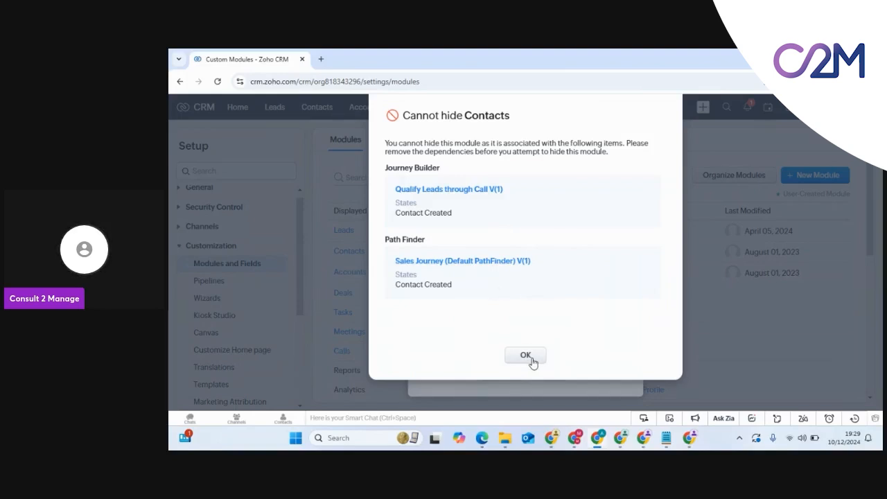
click(529, 357)
click(506, 376)
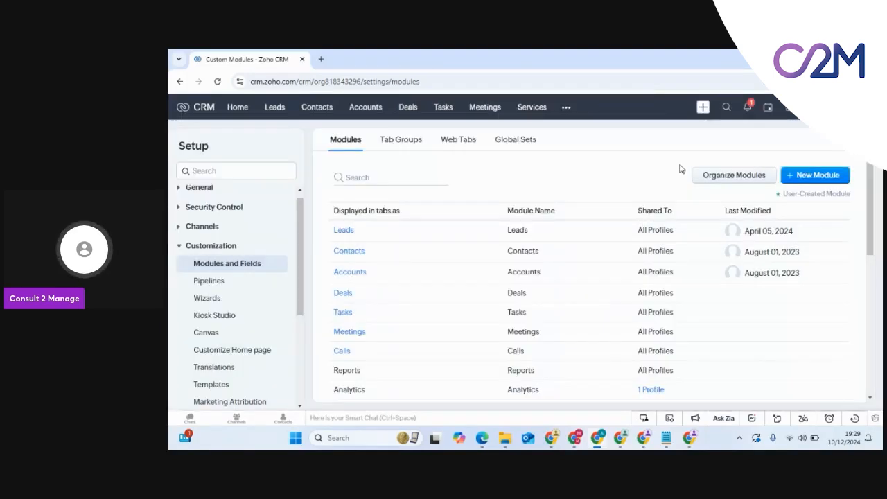
- Start a new custom module and add a Lookup field below Created By in its layout
click(806, 177)
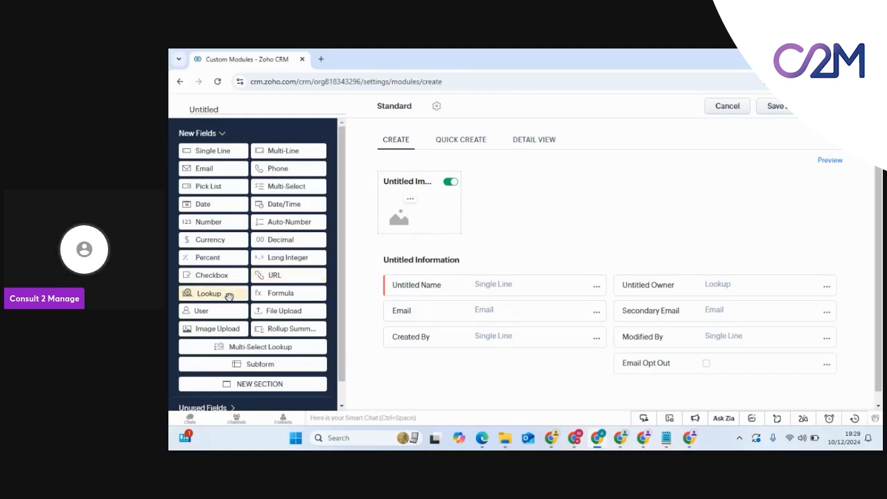
drag(228, 296, 456, 358)
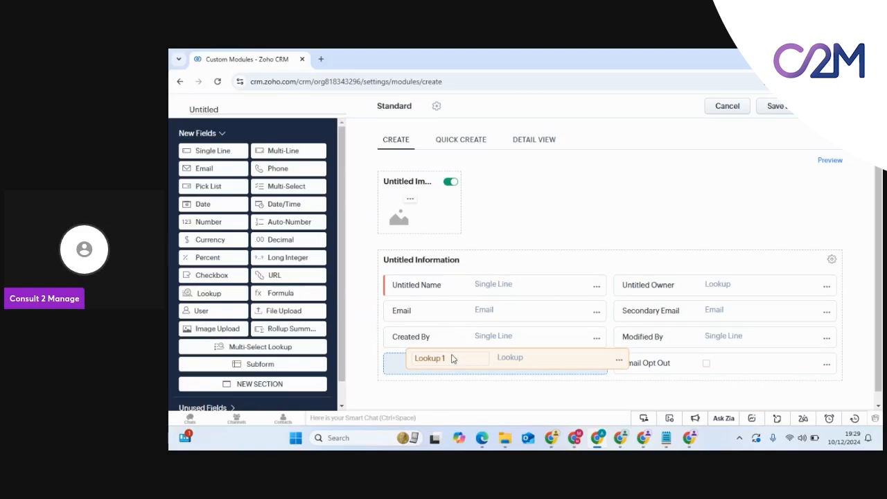
drag(452, 359, 452, 359)
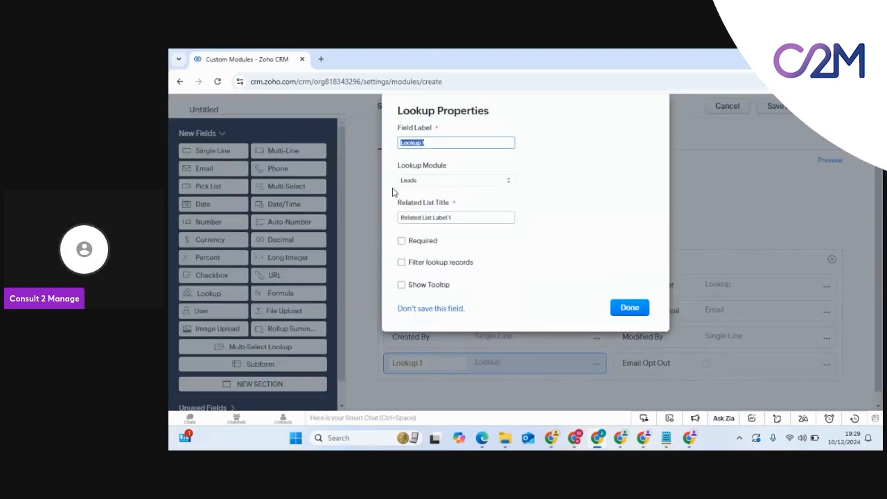
- Configure the lookup field with label jobs, lookup module Deals and related list title Jobs
click(447, 181)
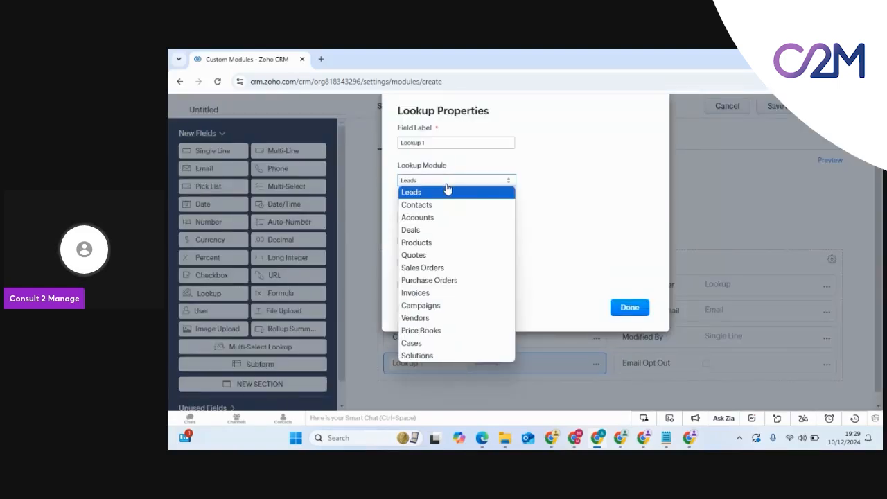
click(435, 230)
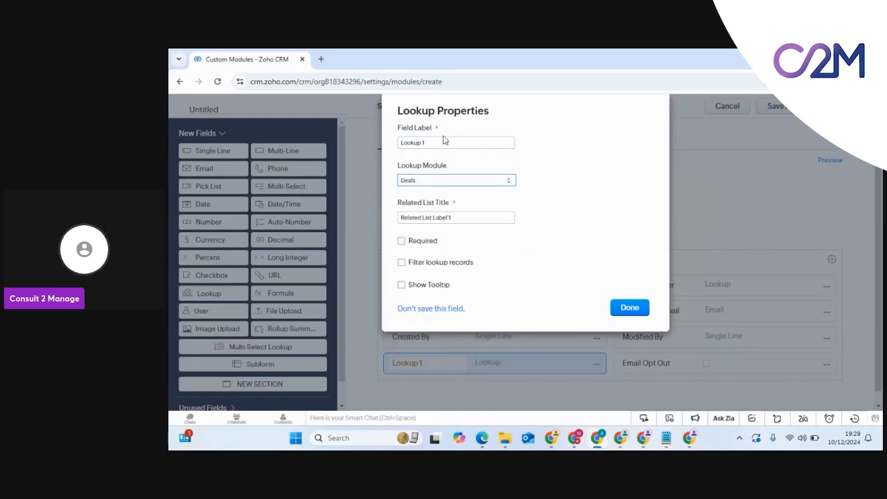
drag(445, 141, 399, 139)
text(De)
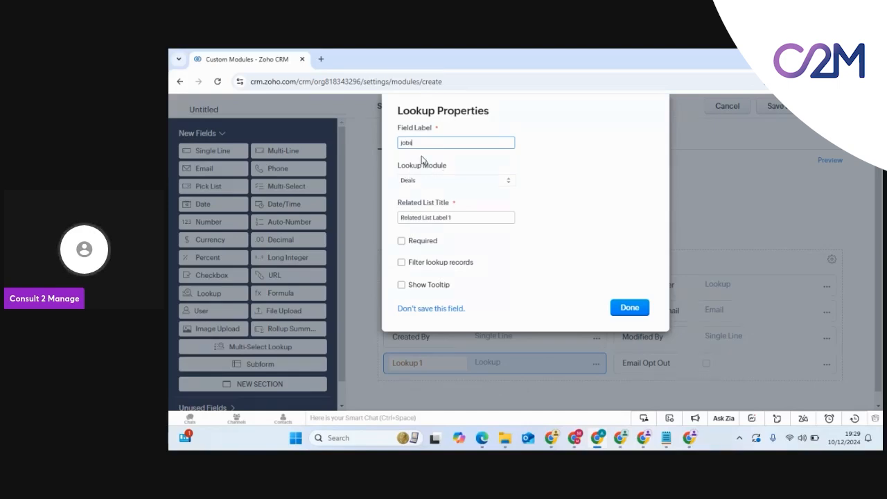
drag(454, 218, 390, 224)
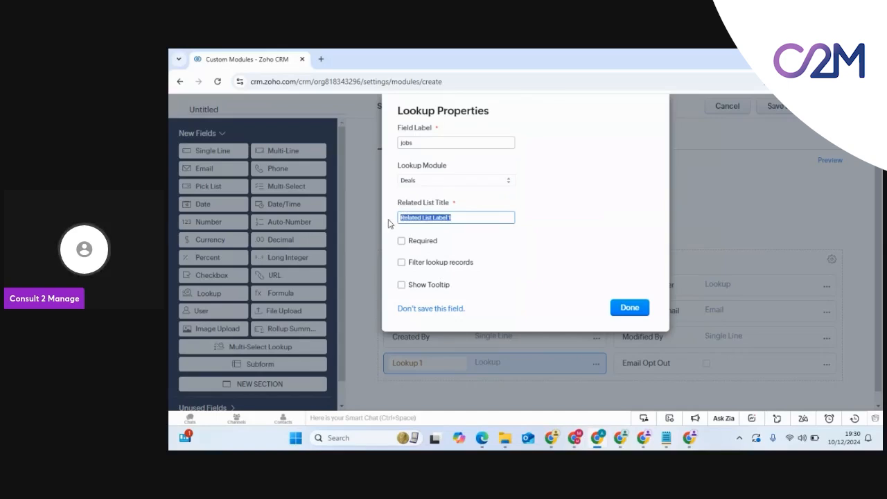
text(Jobs)
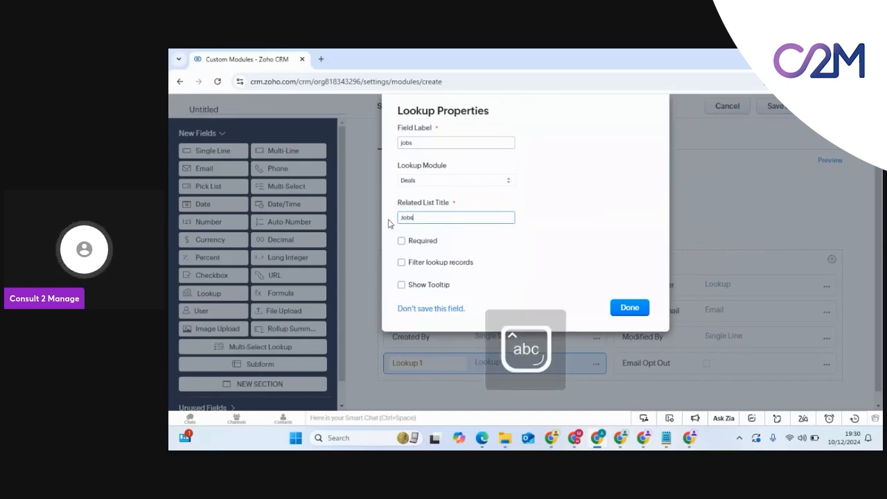
click(562, 219)
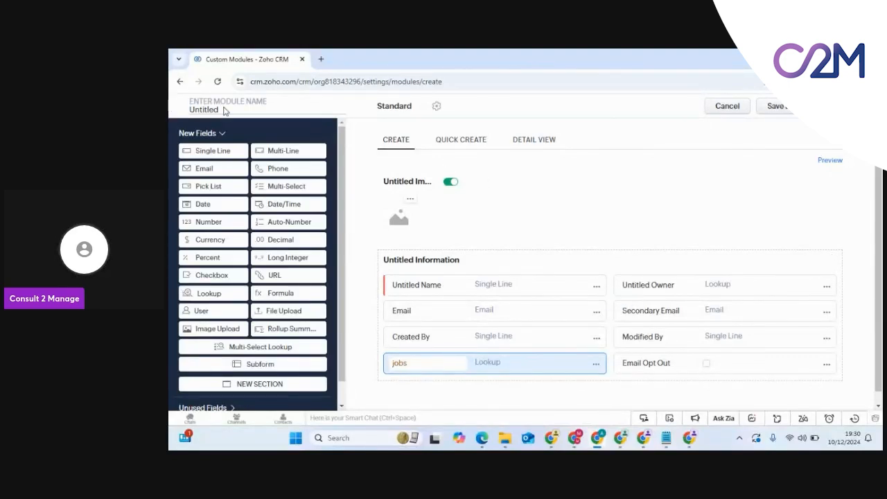
- Name the new module Jobs in its plural form and apply the name
click(221, 102)
click(221, 101)
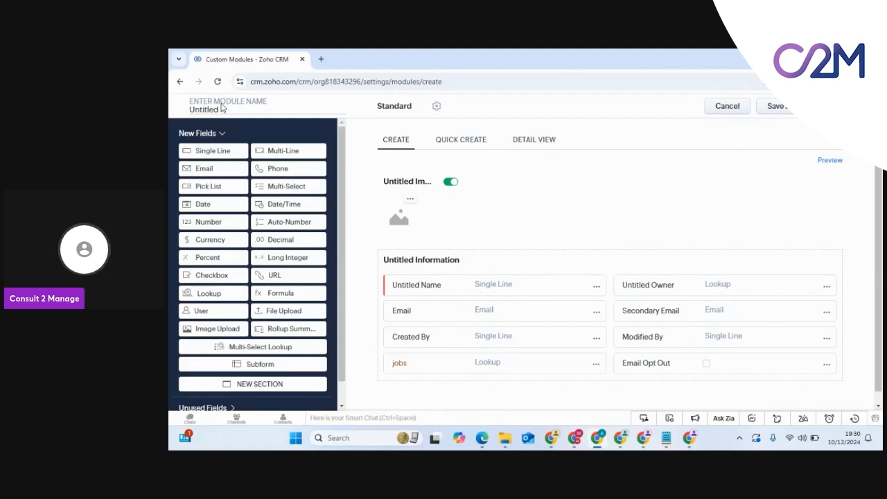
click(240, 109)
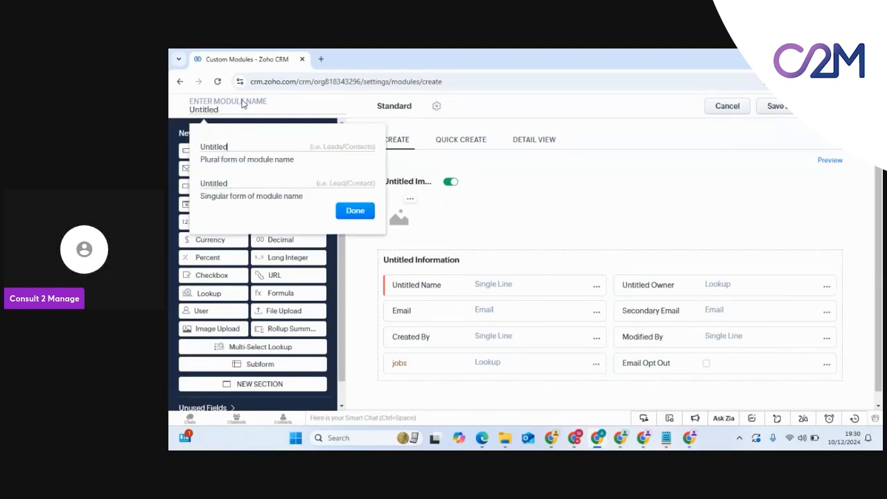
key(ctrl+a)
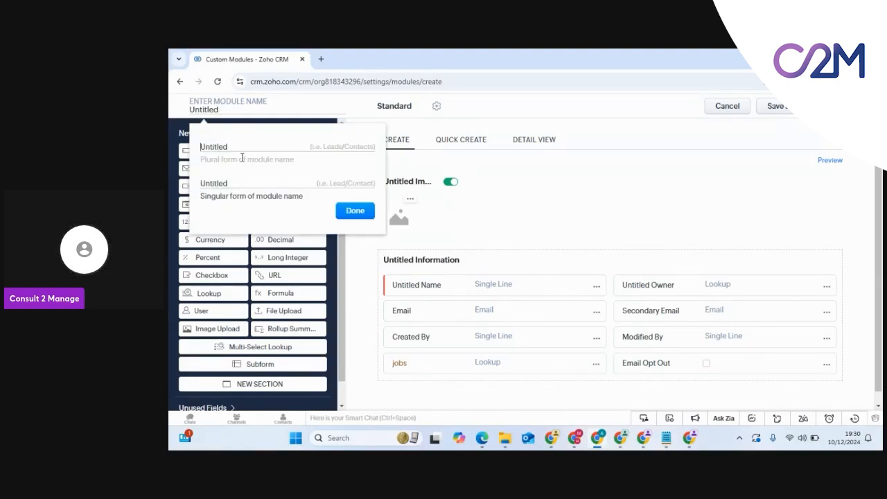
text(Jobs)
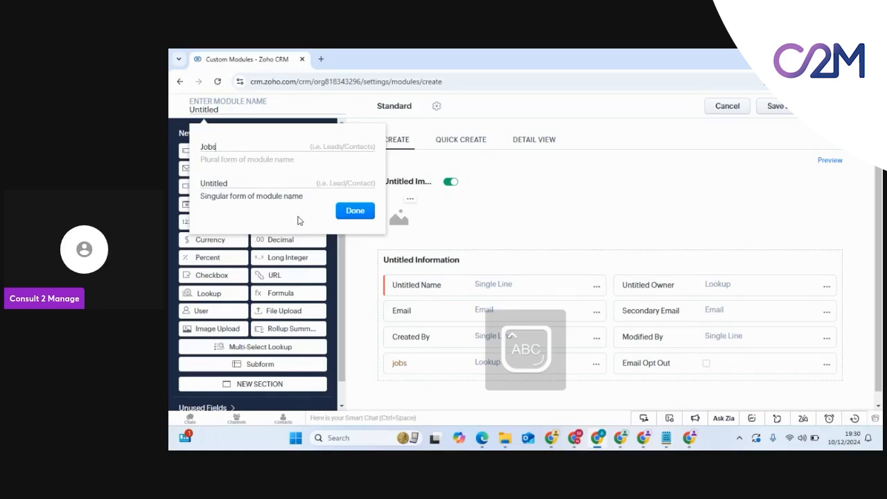
click(352, 211)
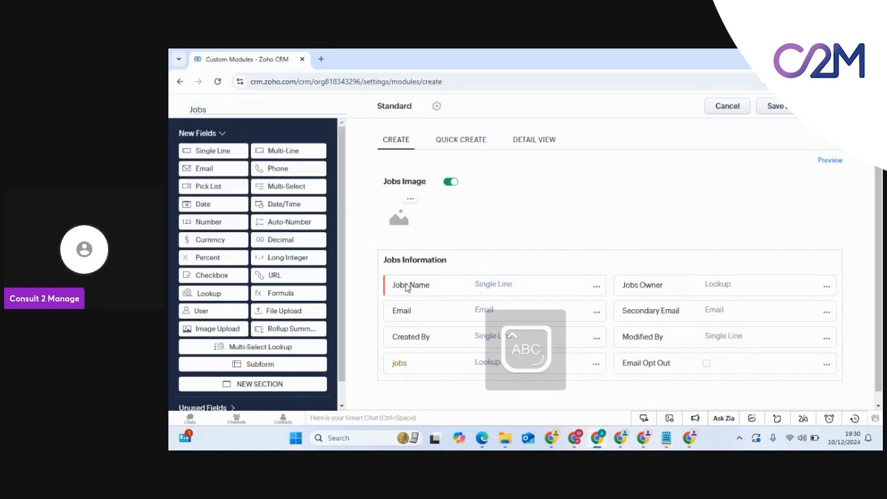
- Save the Jobs module with access for the Administrator and Standard profiles
scroll(242, 354, down, 1)
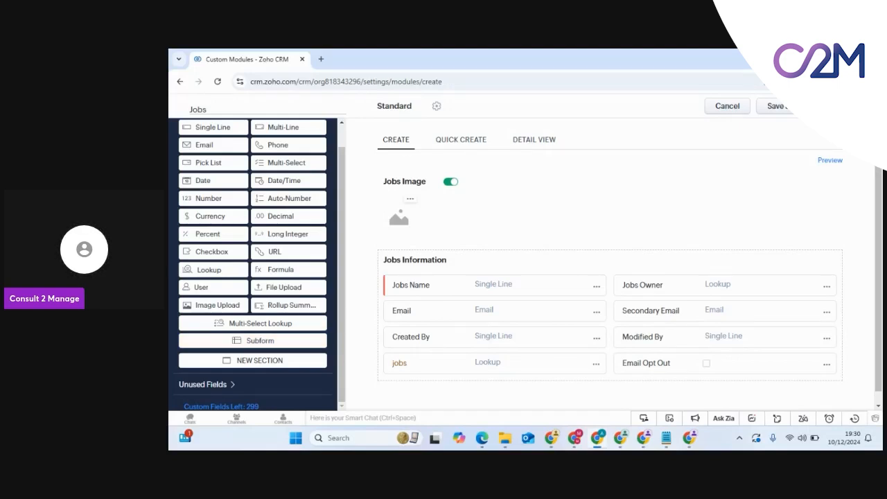
click(808, 106)
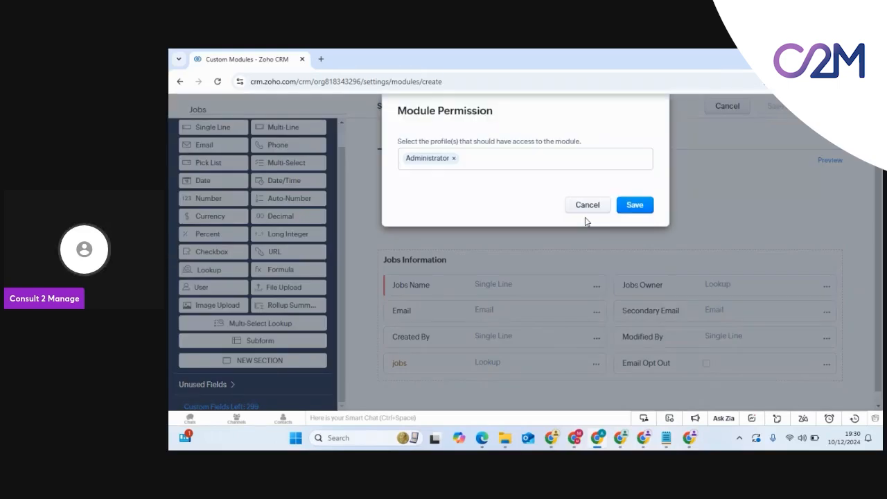
click(521, 158)
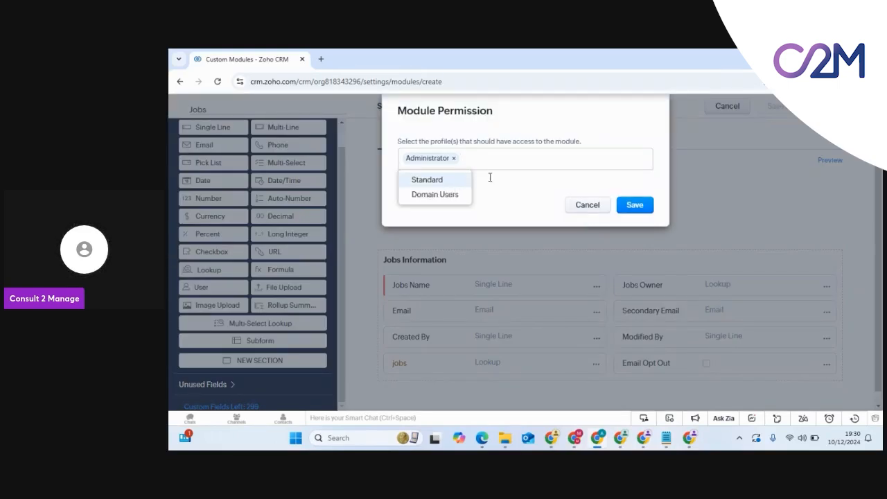
click(443, 180)
click(452, 182)
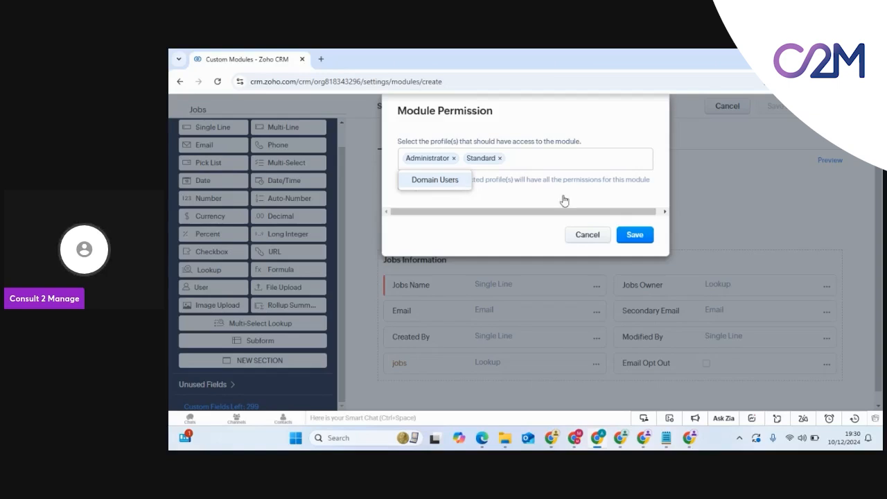
click(633, 236)
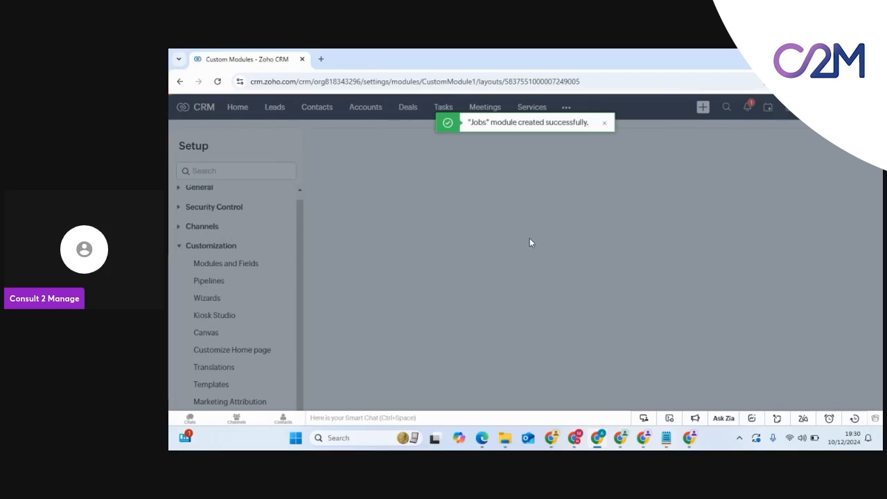
- Review the Jobs module's layout rules, validation rules, fields, record locking configuration and buttons
click(604, 122)
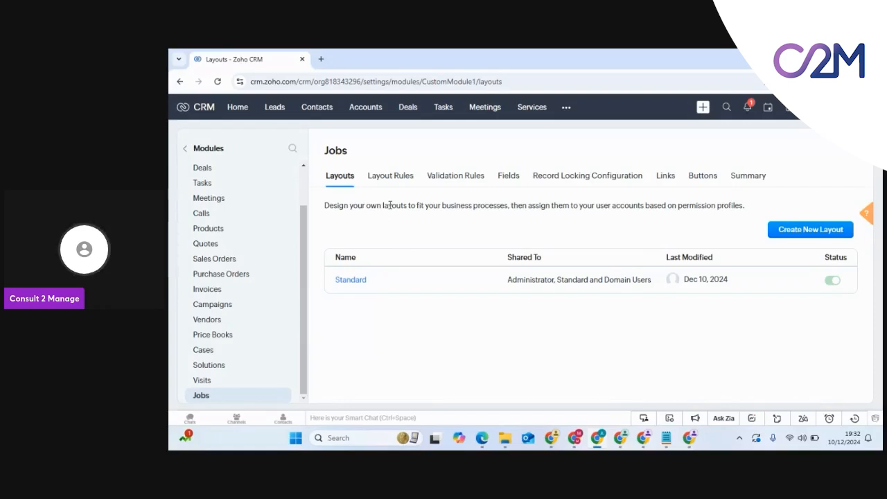
click(381, 182)
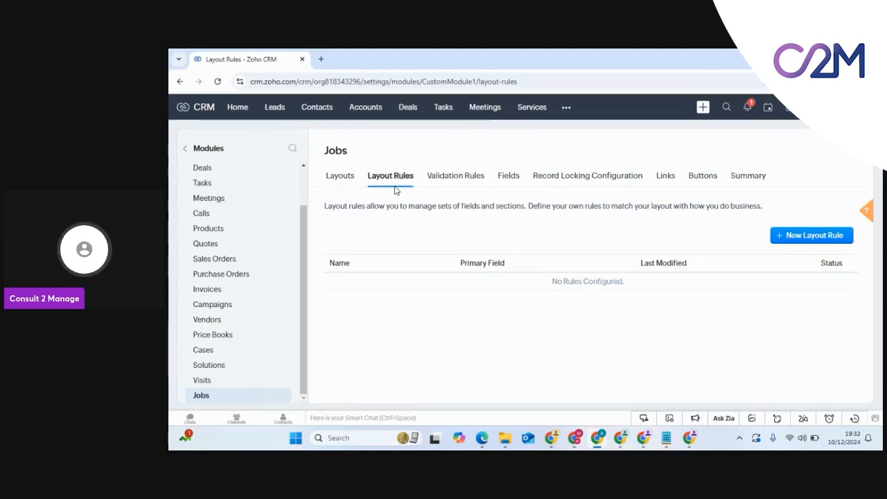
click(470, 177)
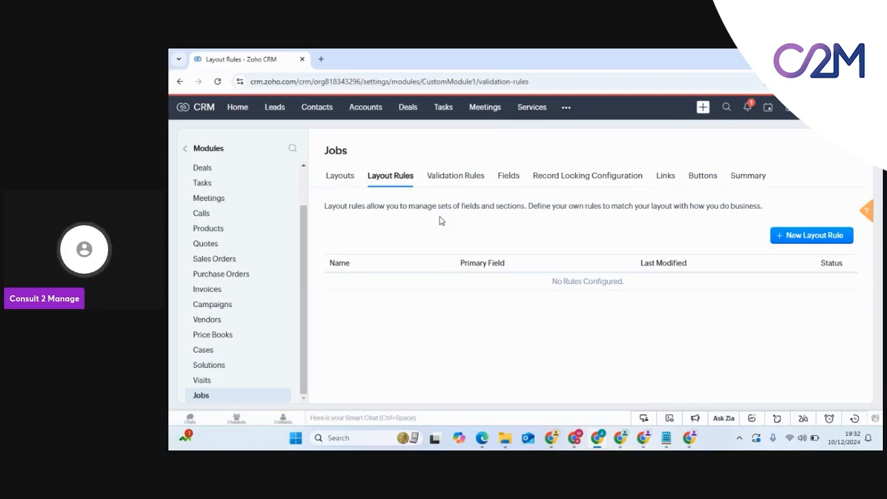
click(511, 182)
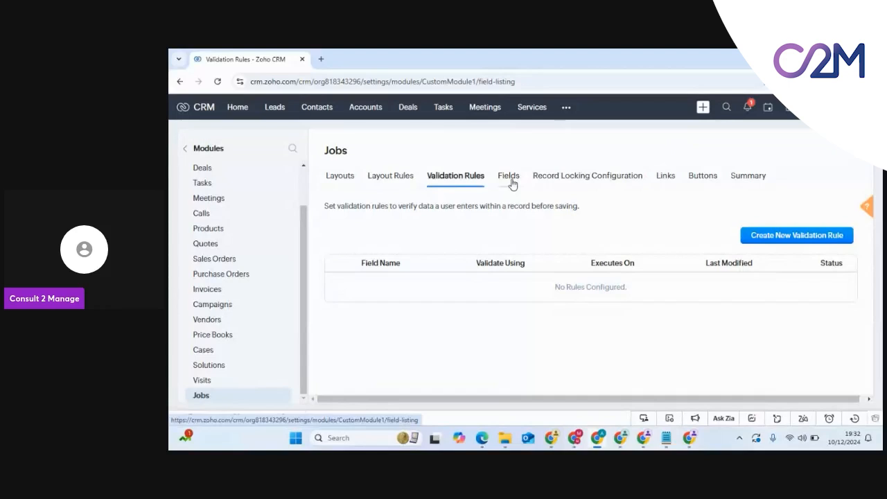
click(512, 178)
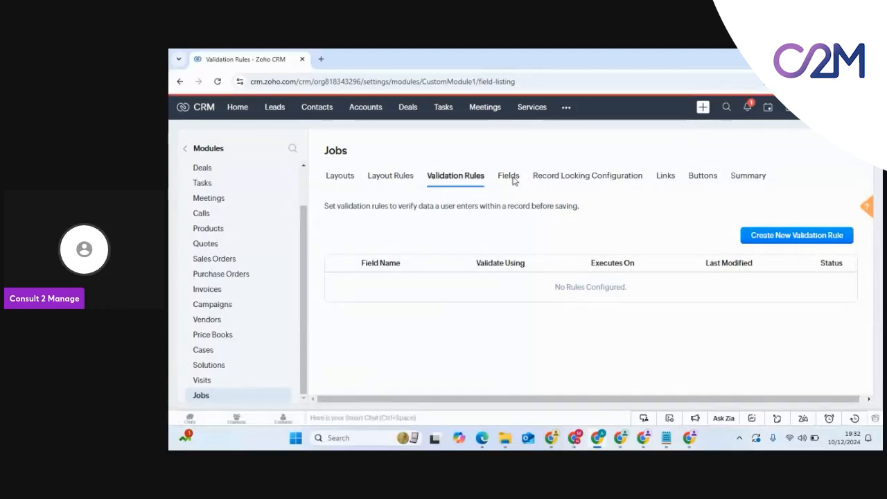
click(576, 183)
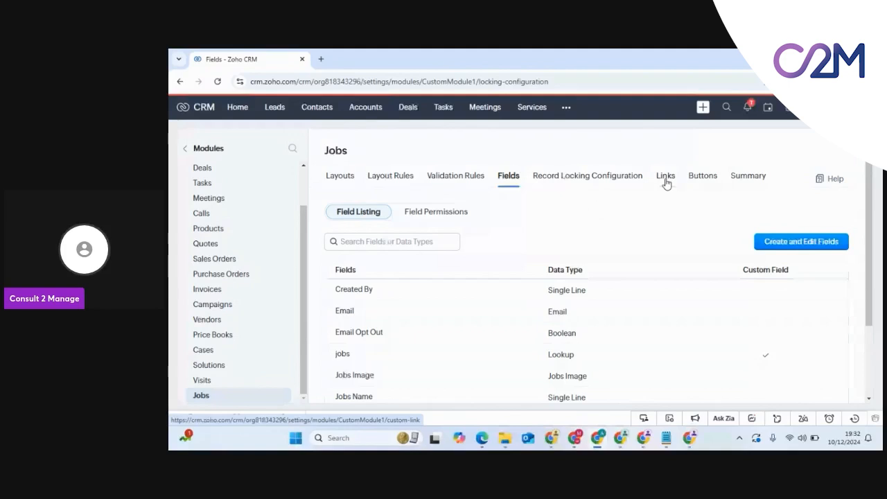
click(702, 177)
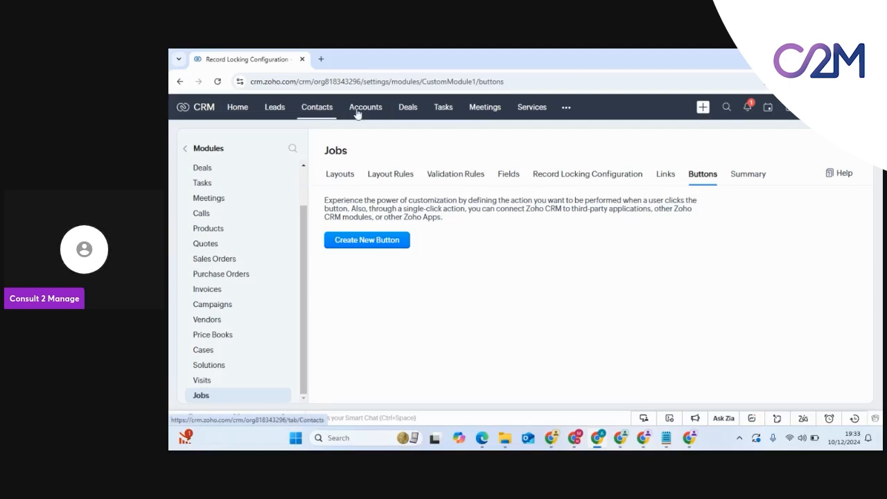
- Open the Test Deal record from the Deals module and go to its Jobs related list
click(408, 109)
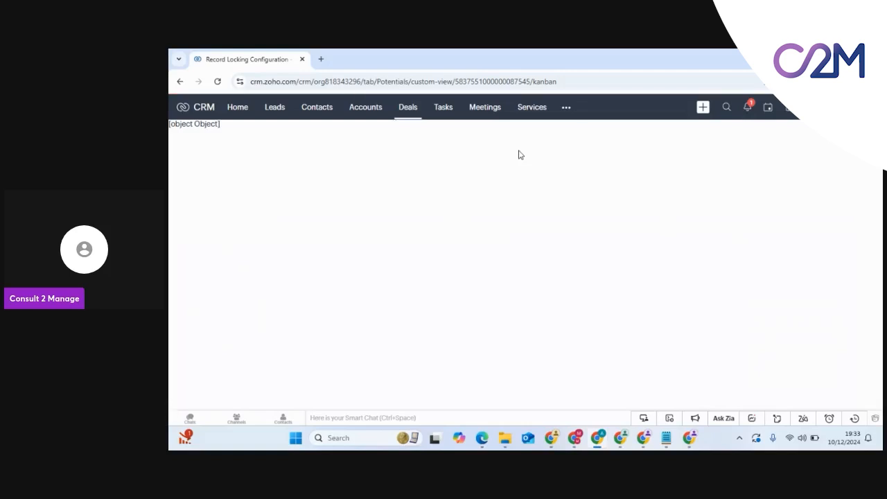
click(408, 109)
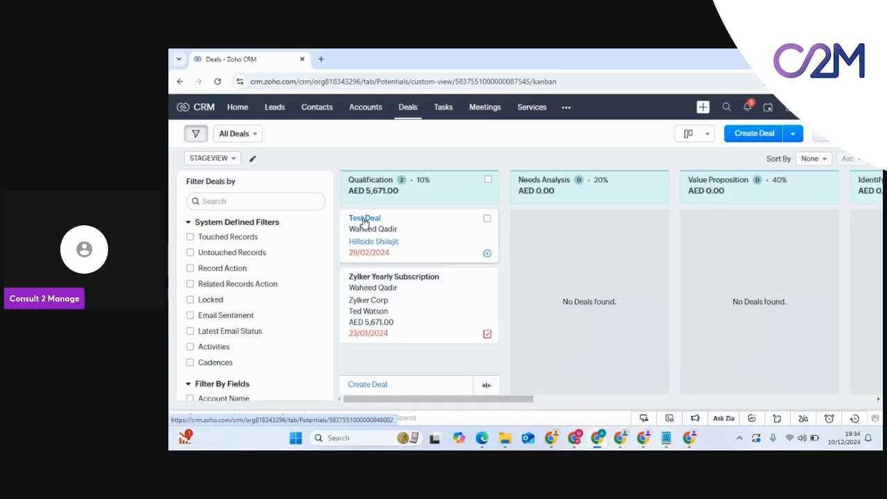
click(363, 219)
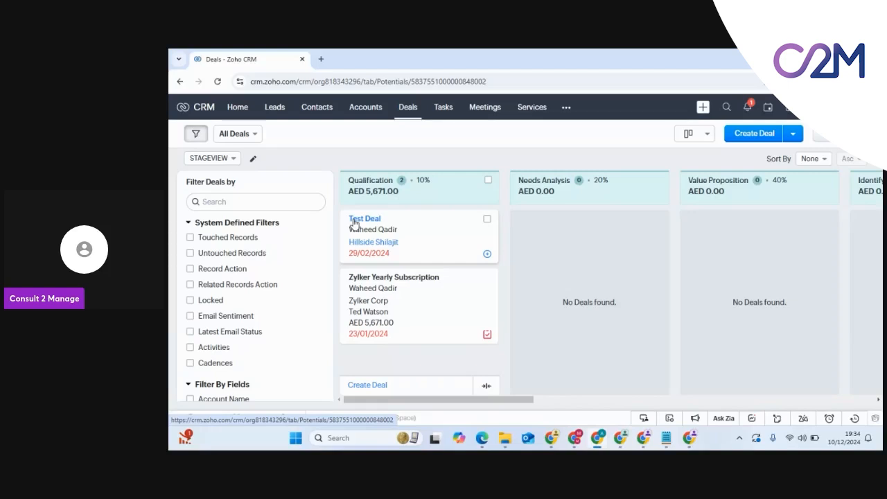
click(355, 221)
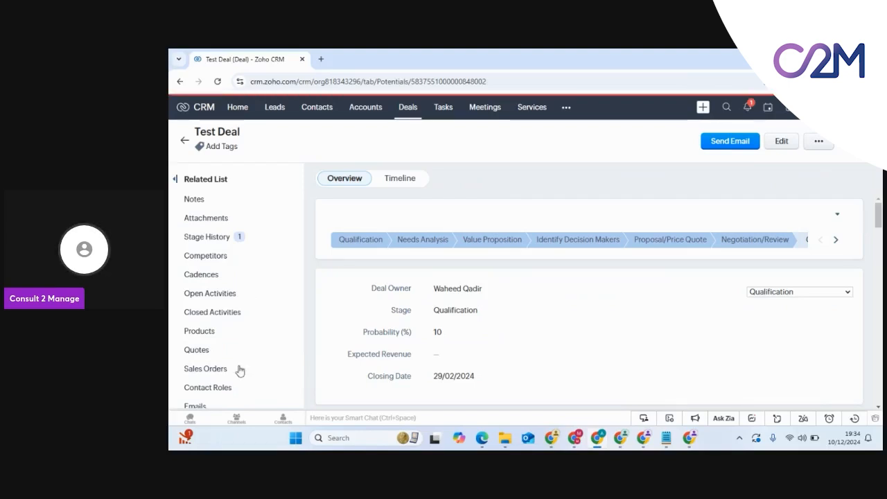
scroll(229, 354, down, 3)
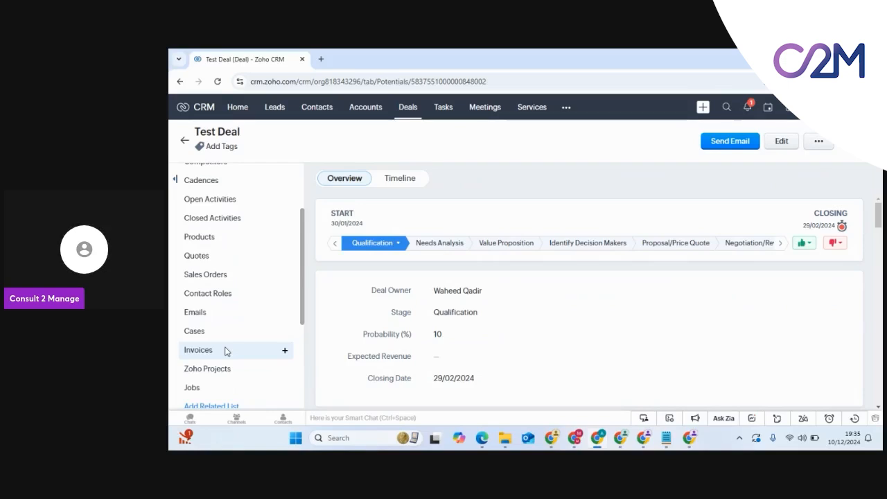
scroll(226, 352, down, 3)
click(191, 216)
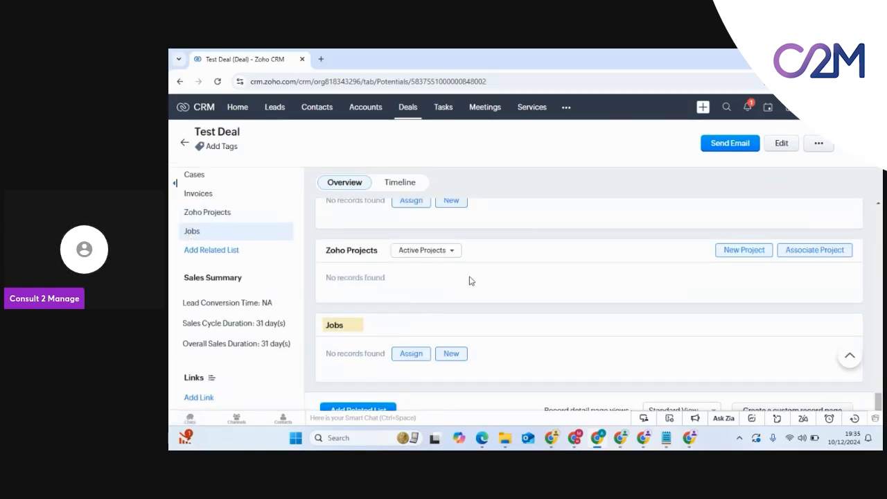
scroll(465, 284, down, 1)
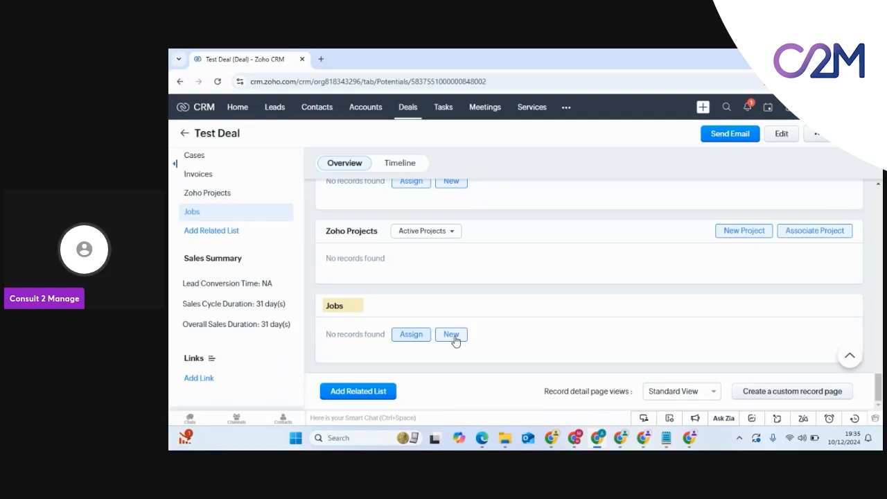
- Create and save a new job named A Test Job linked to Test Deal
click(452, 335)
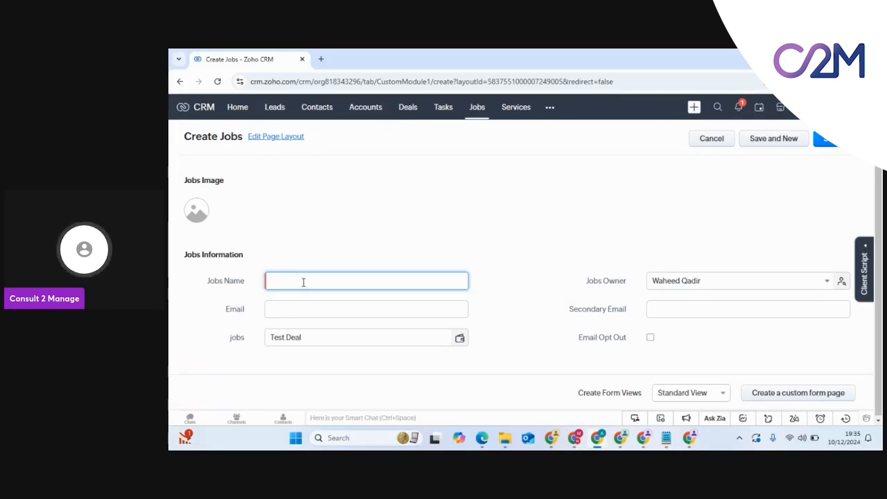
text(A Test)
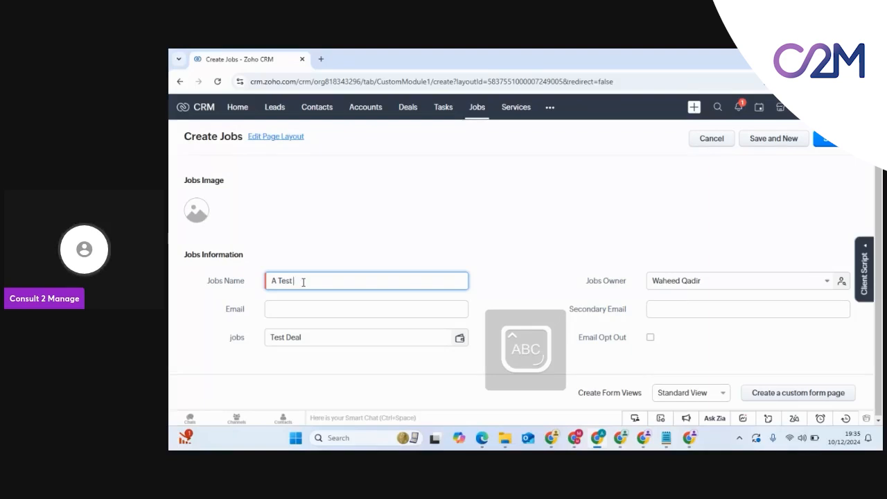
text( Job)
click(697, 289)
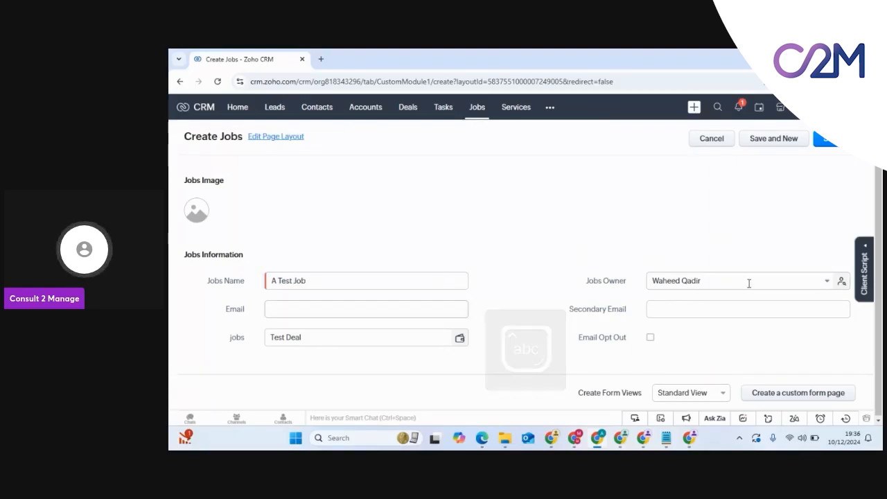
click(825, 139)
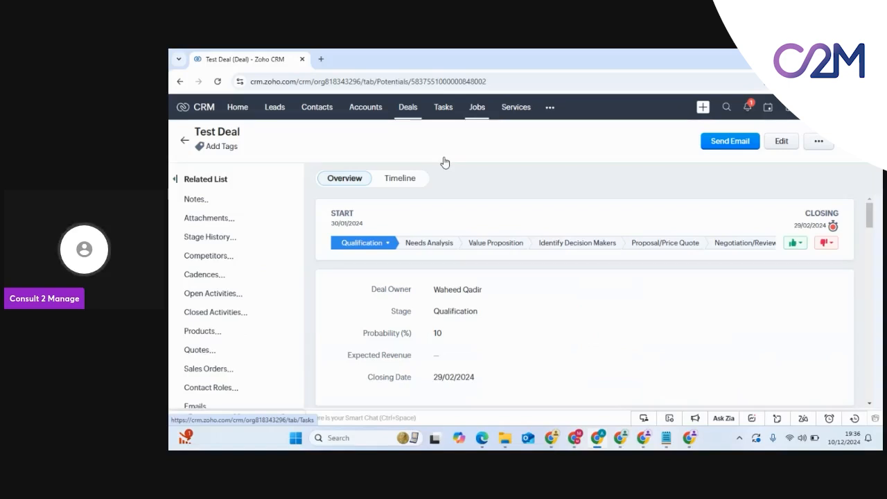
- Check the Jobs related list on the Test Deal record and the columns that can be shown in it
scroll(445, 163, down, 20)
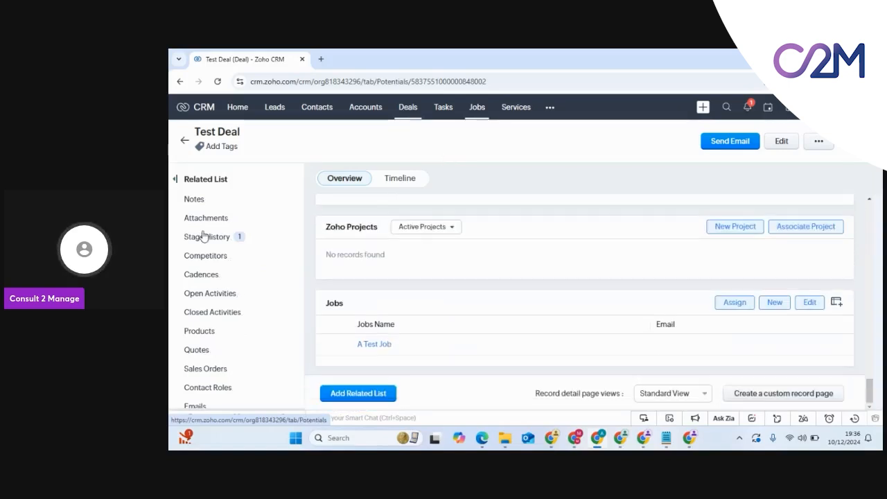
scroll(227, 337, down, 3)
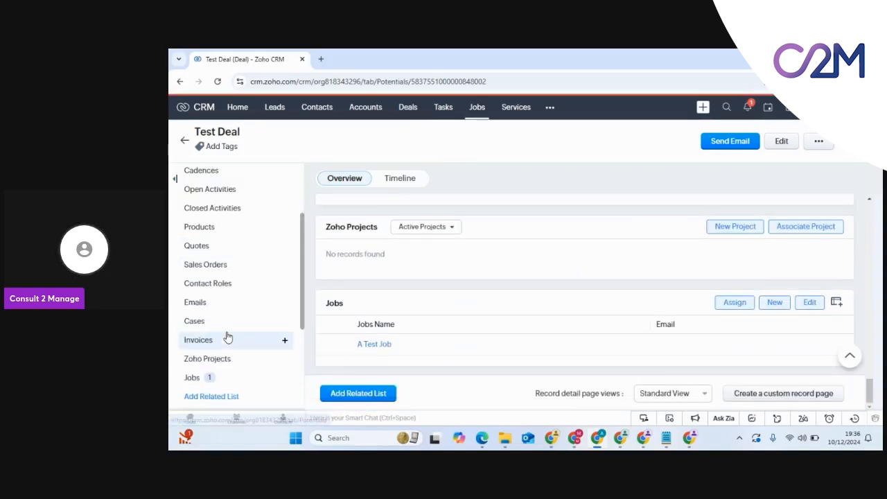
click(192, 380)
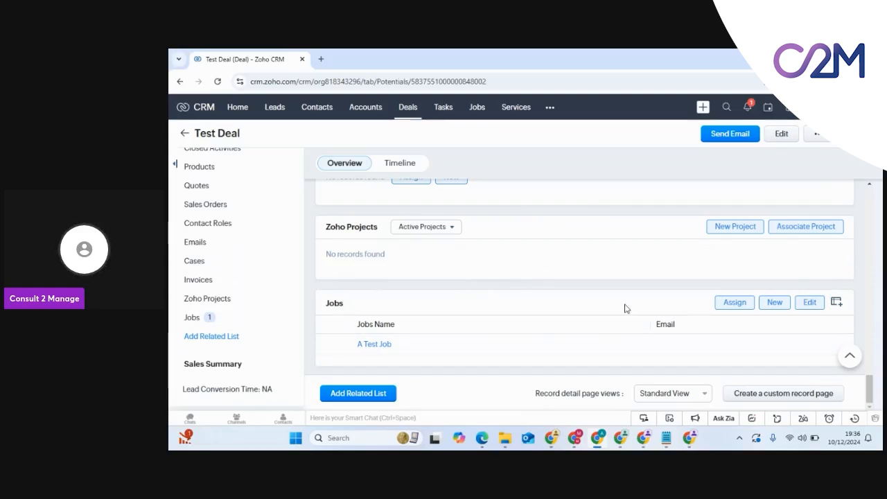
click(839, 305)
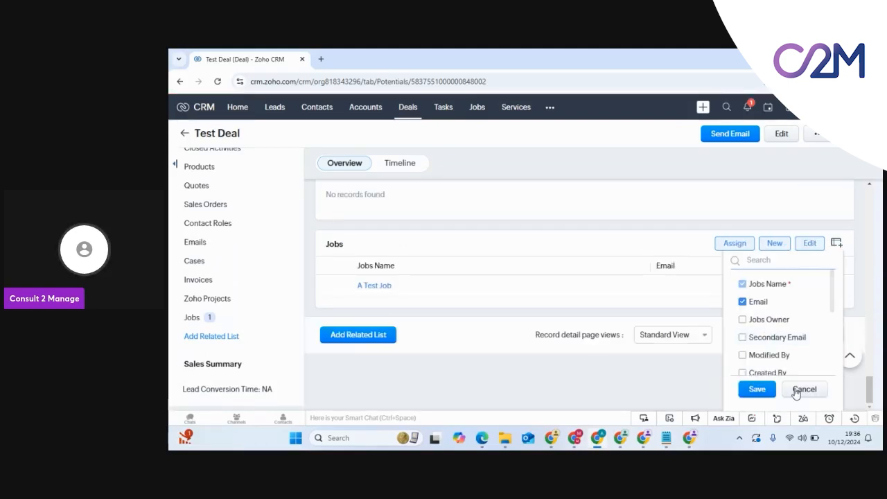
click(798, 389)
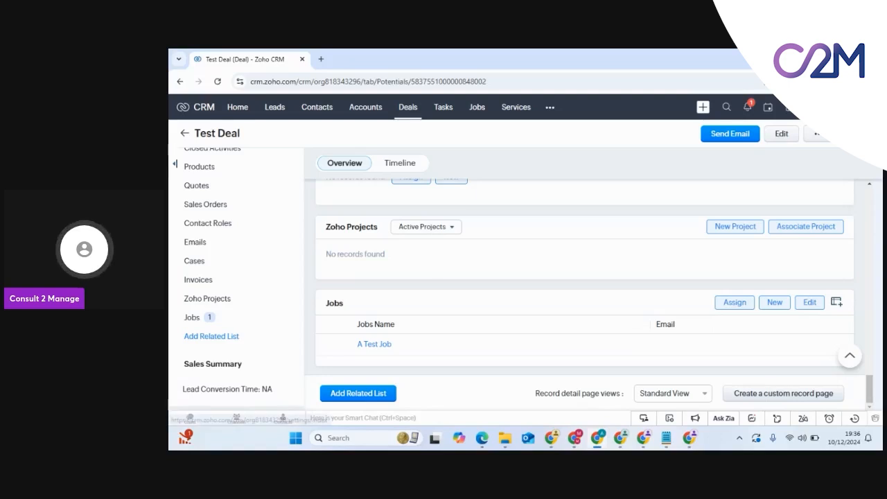
- Open the CRM setup overview and look through the Customization, Process Management and Automation options
click(810, 107)
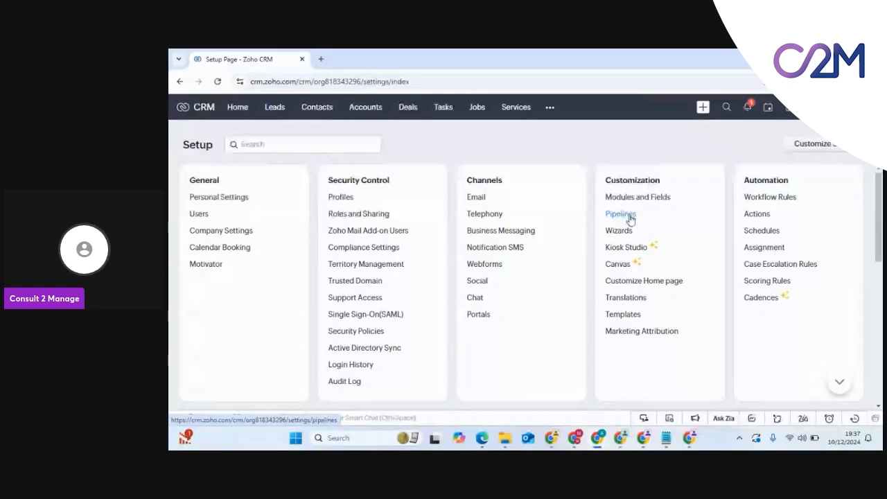
click(622, 269)
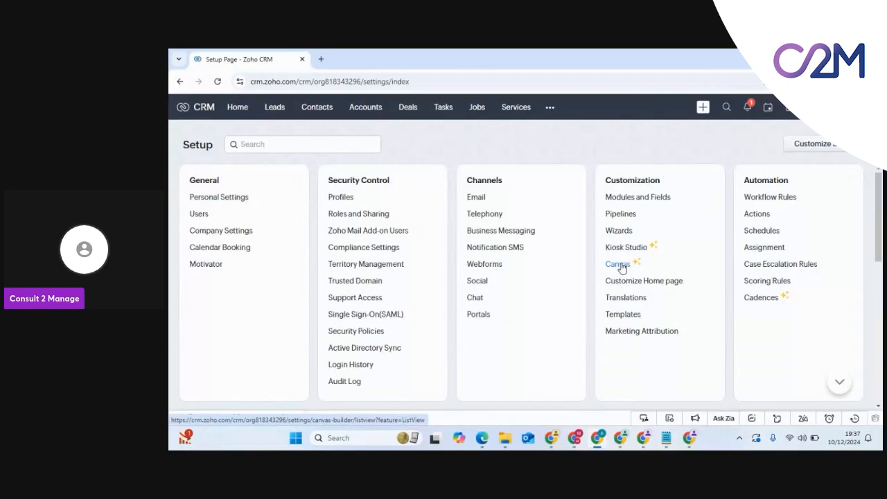
click(616, 318)
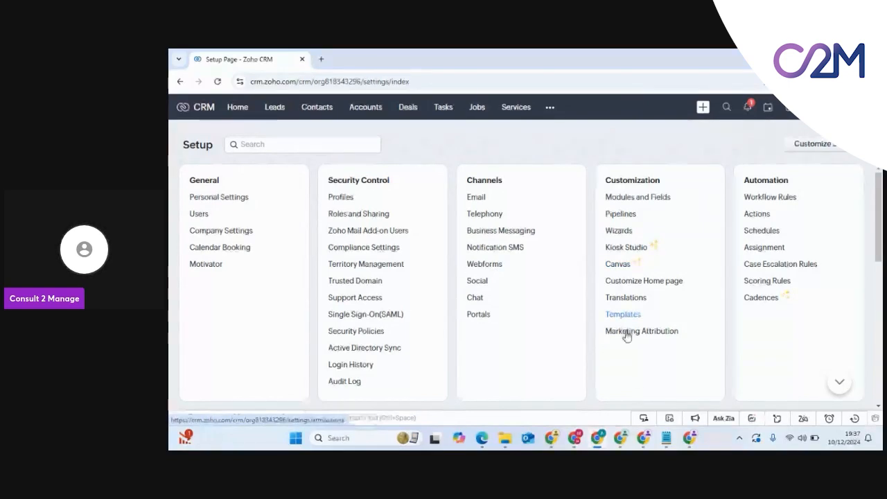
click(615, 301)
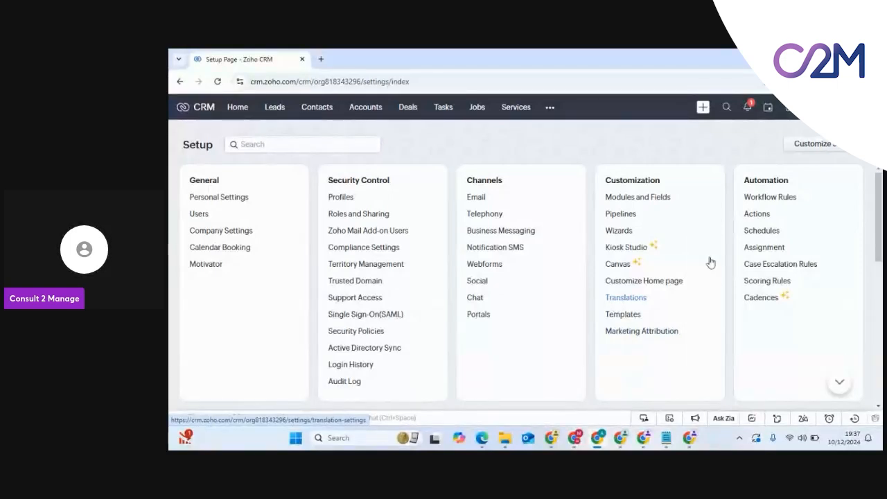
scroll(711, 261, down, 2)
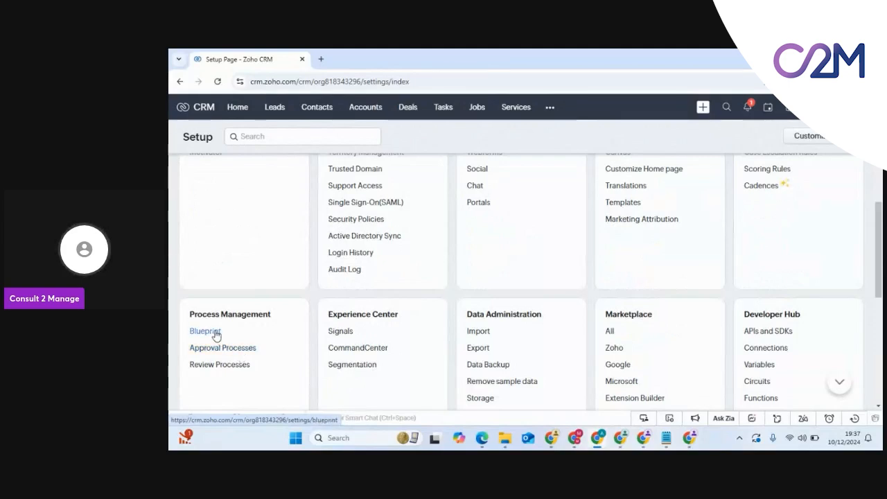
click(215, 332)
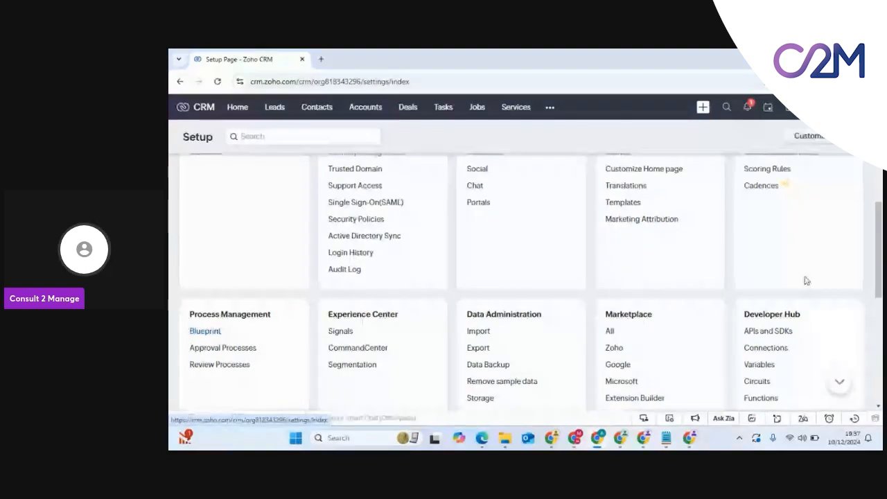
scroll(806, 281, up, 3)
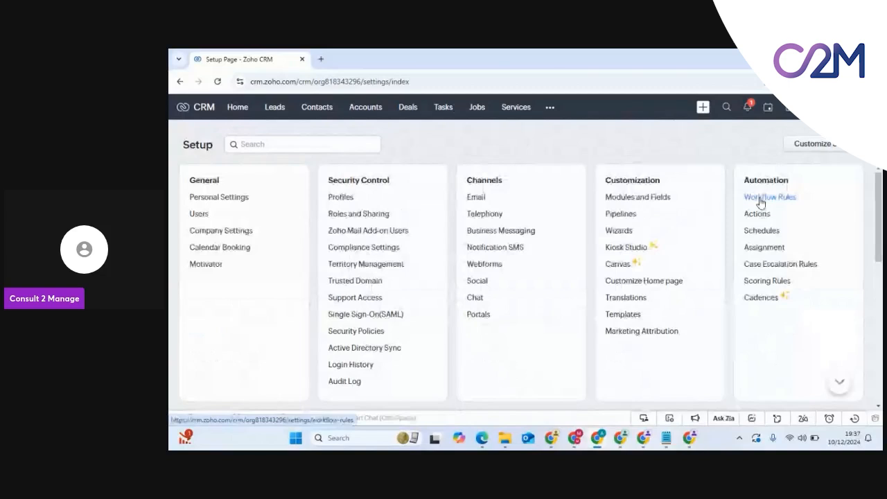
- Open the Big Deal Rule workflow rule and examine its trigger, condition and instant actions
click(761, 199)
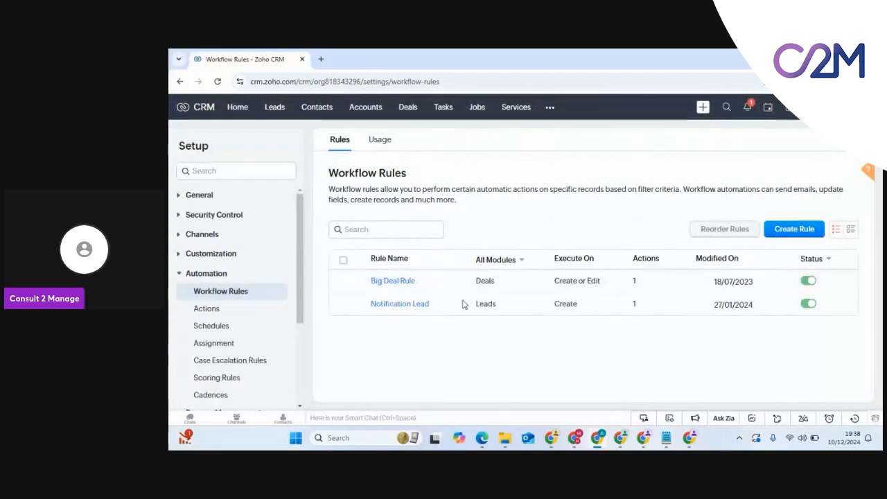
click(387, 290)
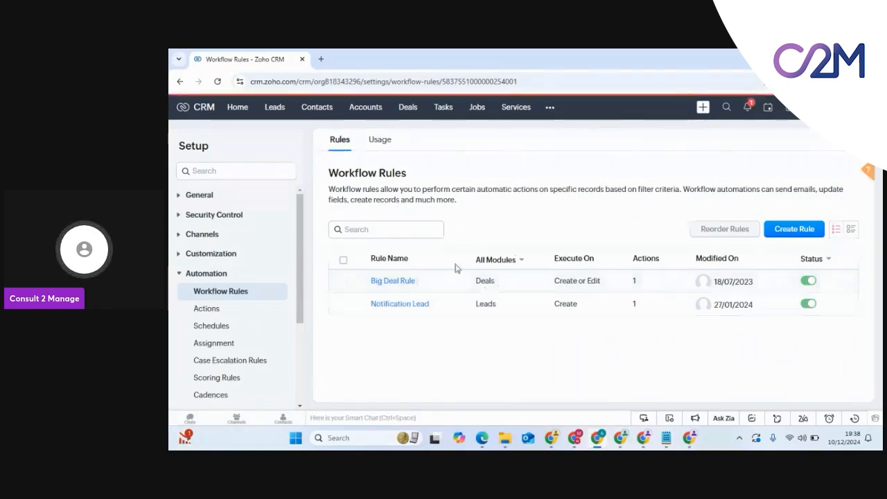
click(422, 281)
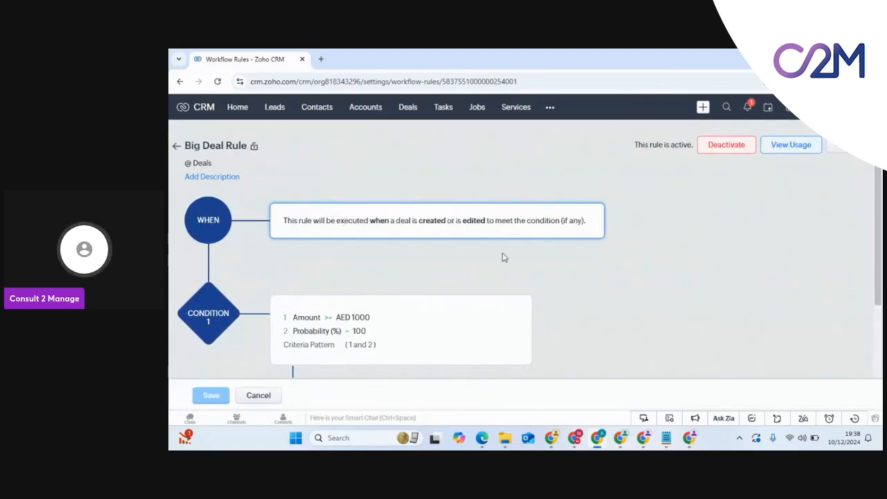
scroll(504, 257, down, 2)
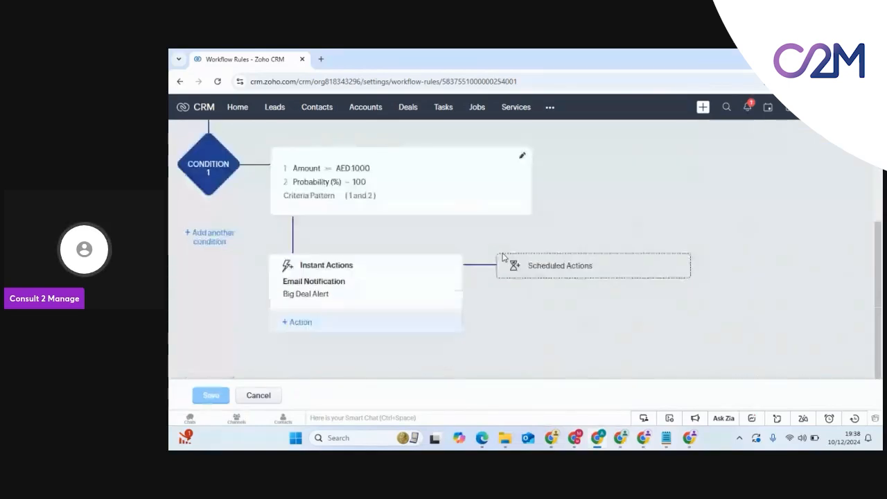
scroll(319, 332, up, 2)
scroll(321, 294, down, 2)
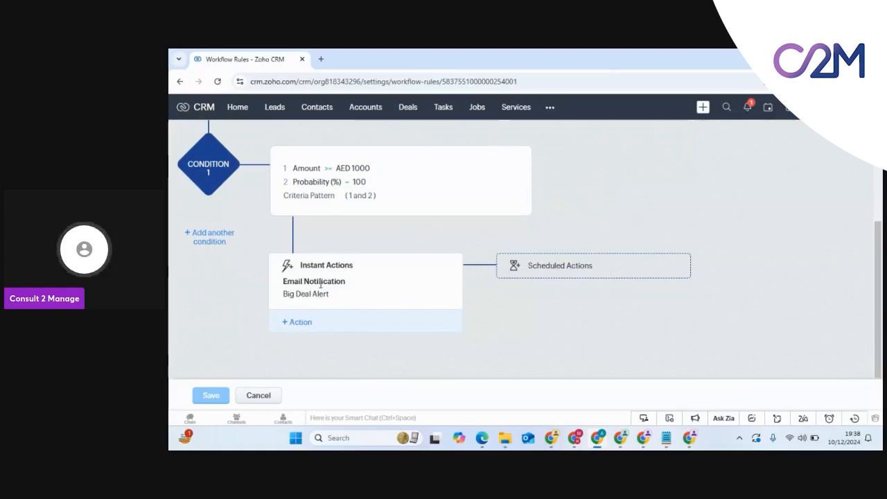
- Review the action types available for the rule's instant actions and for scheduled actions 1 hour after trigger, and exit the rule without saving
click(299, 323)
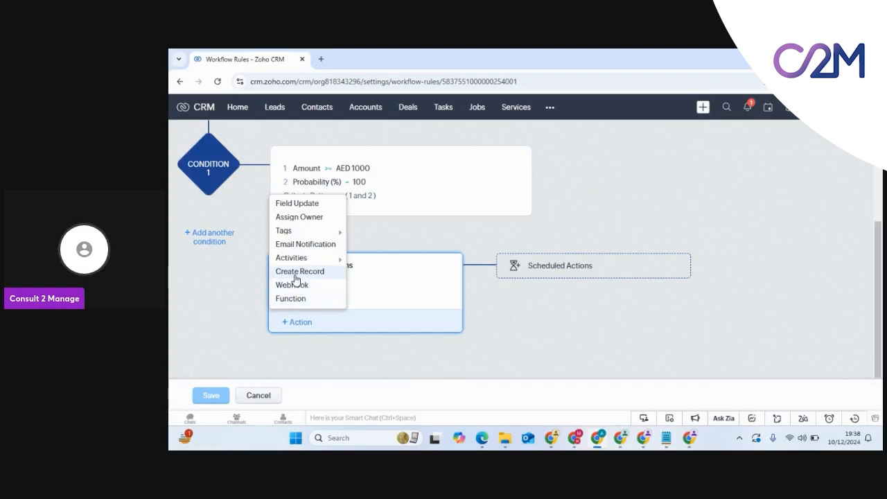
mouse_move(299, 262)
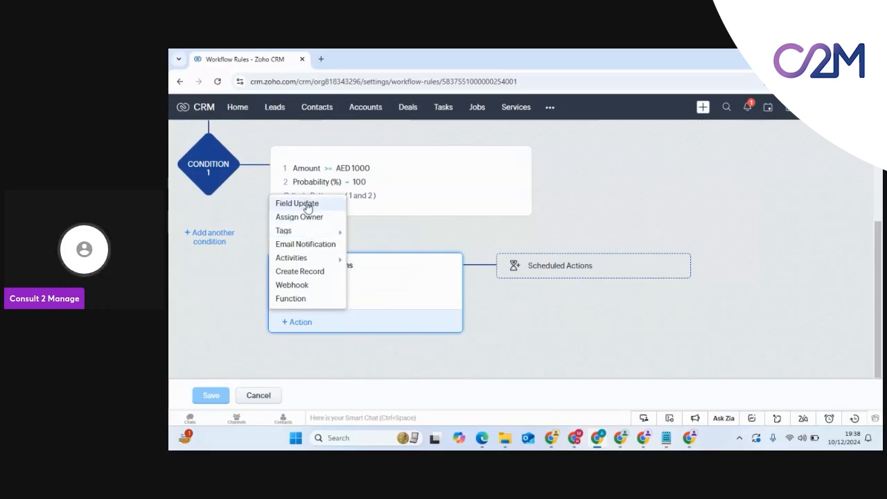
click(553, 266)
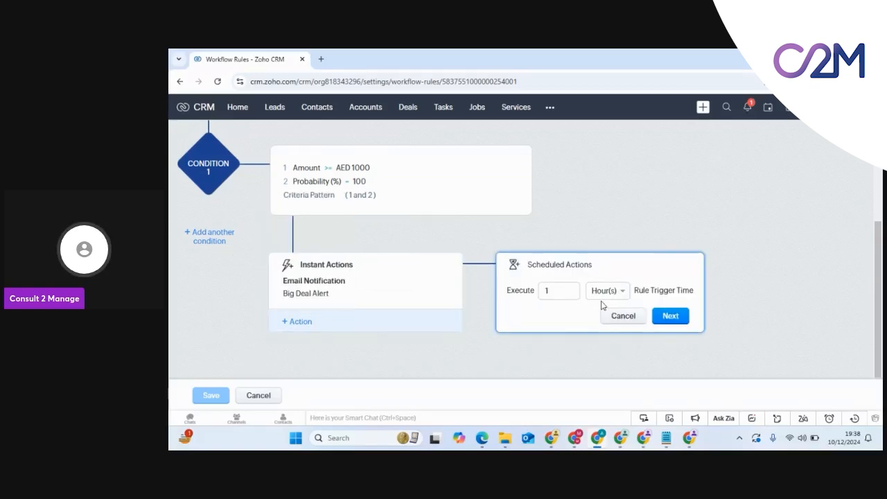
click(563, 291)
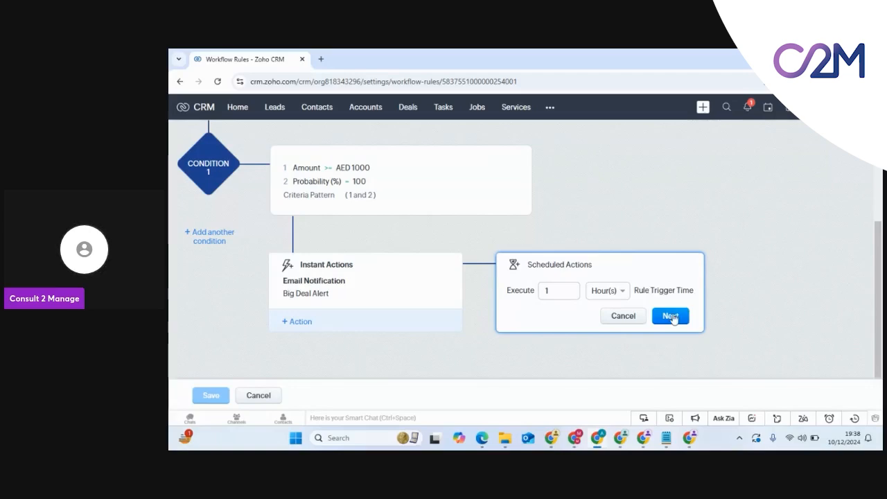
click(670, 316)
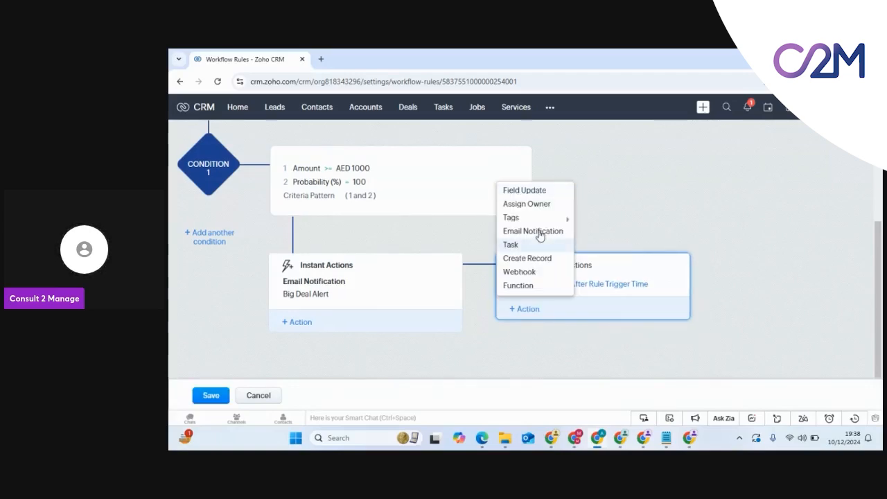
click(521, 286)
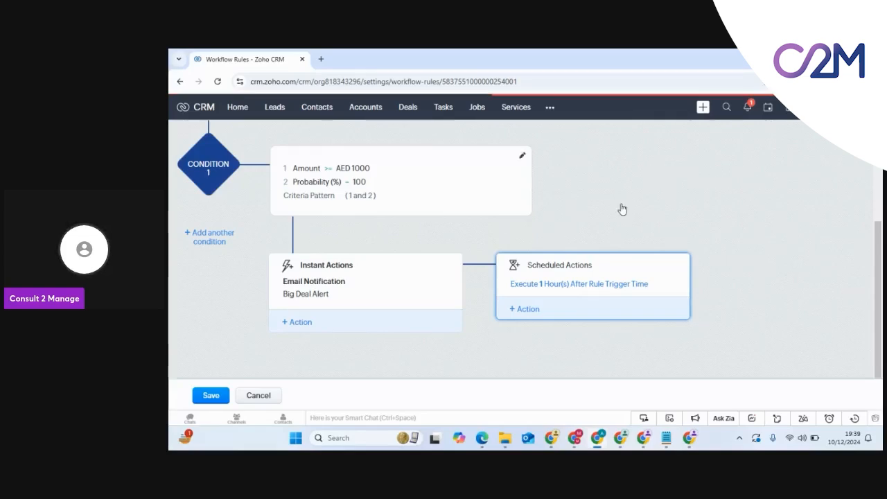
click(261, 394)
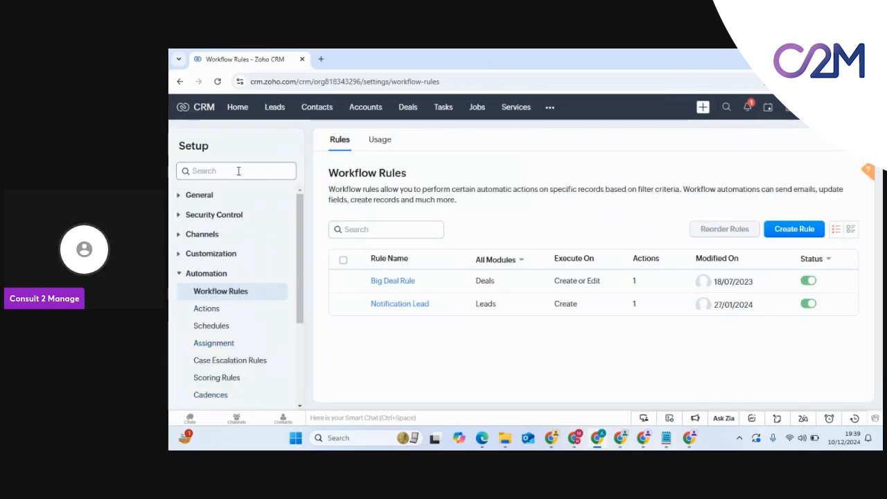
- Search the setup for functions, open the Functions page under Actions, and check the Gallery method for configuring a function
click(238, 171)
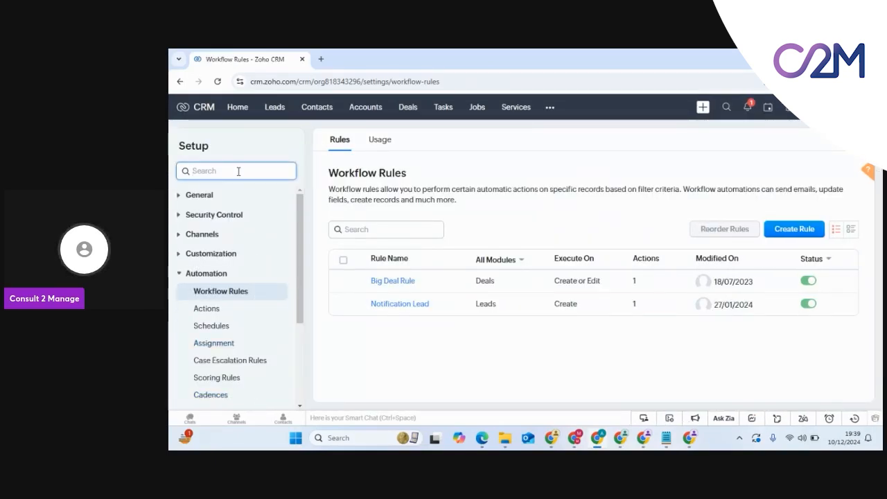
text(func)
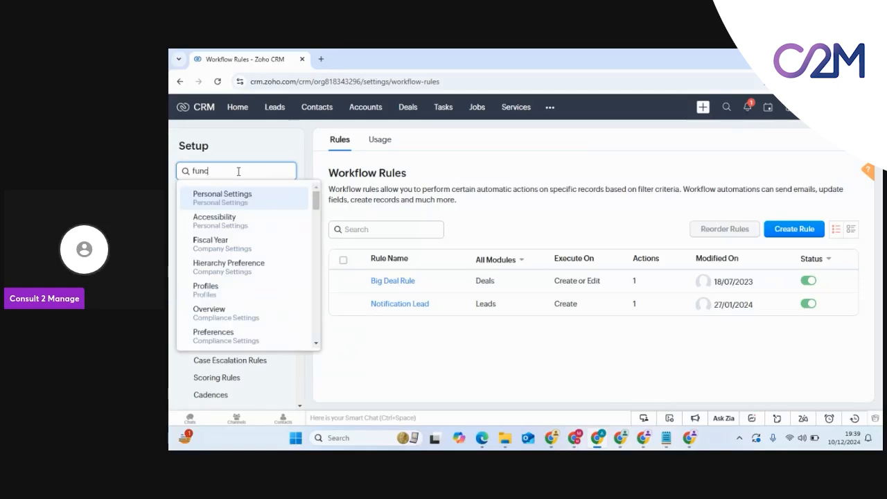
text(tions)
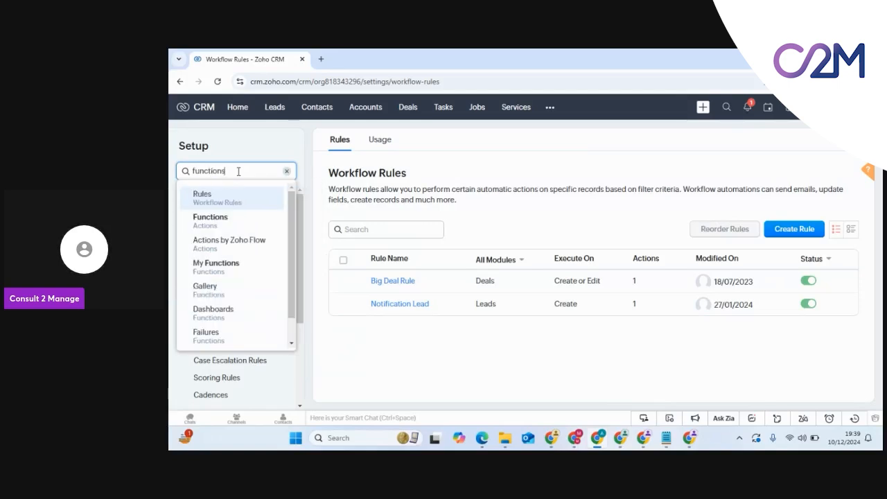
click(211, 225)
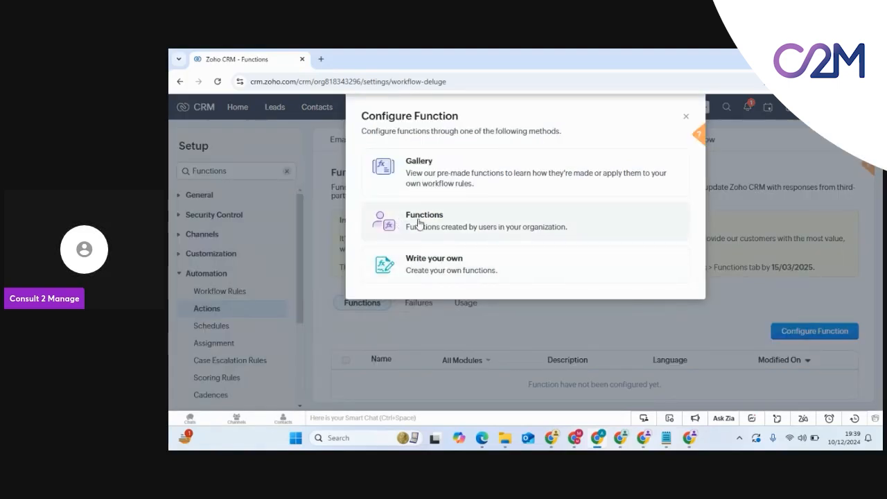
click(448, 179)
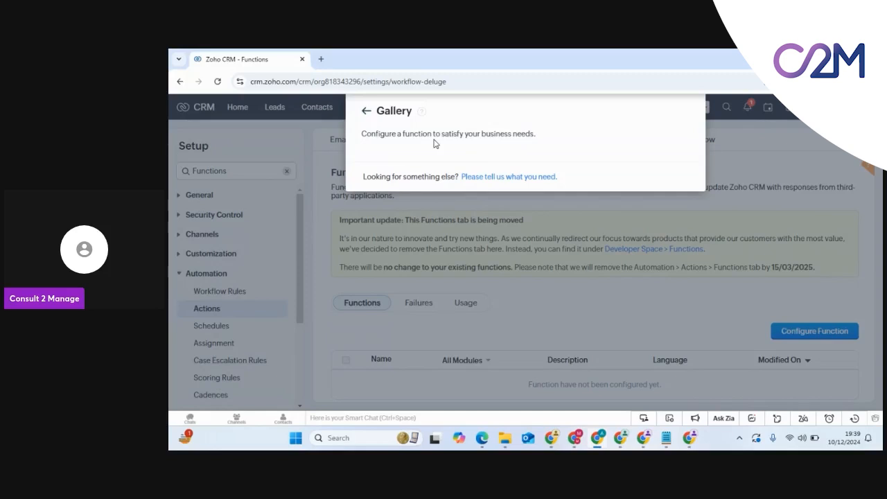
click(367, 113)
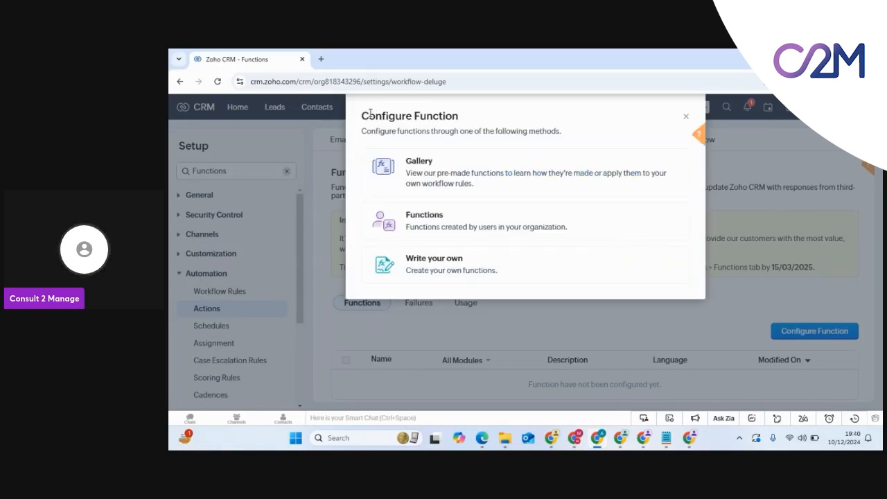
- Create a custom function for the Deals module with both the function name and display name set to test
click(420, 265)
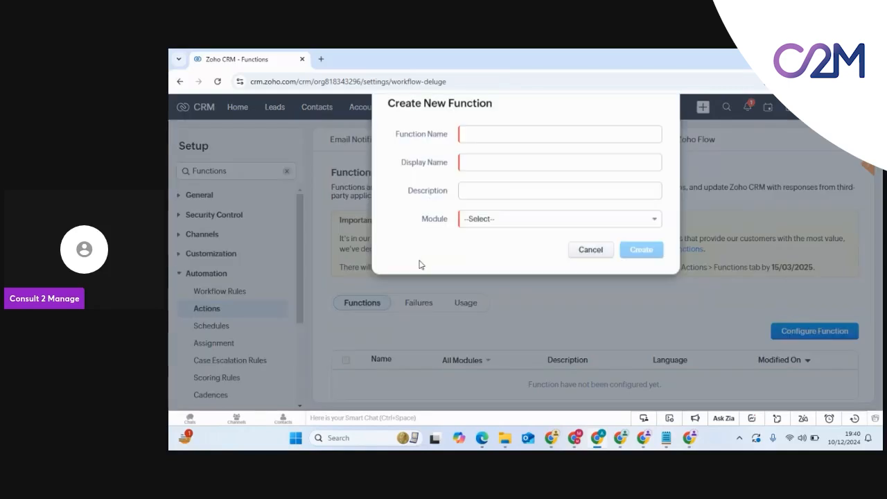
text(test)
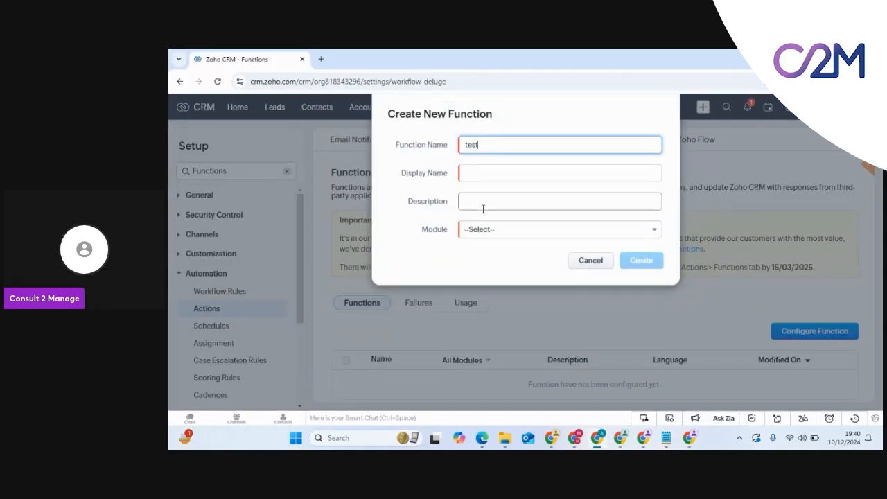
click(488, 173)
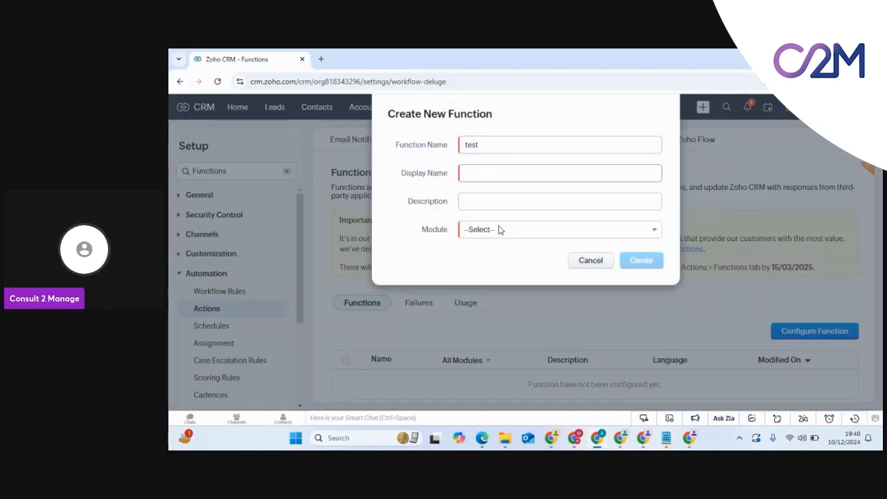
click(488, 234)
click(489, 239)
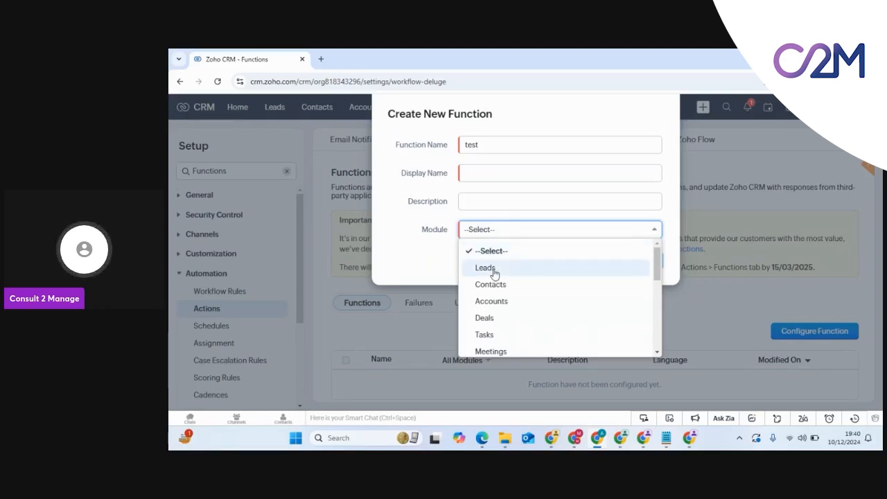
click(486, 318)
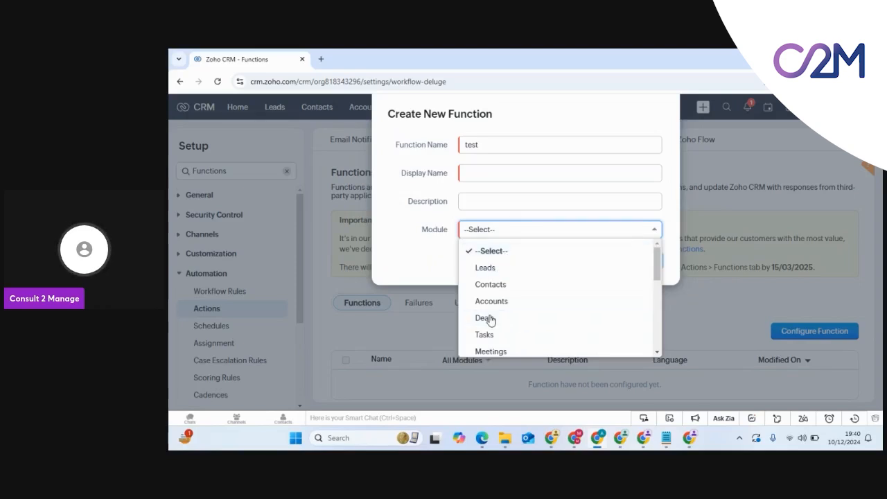
click(482, 172)
text(t)
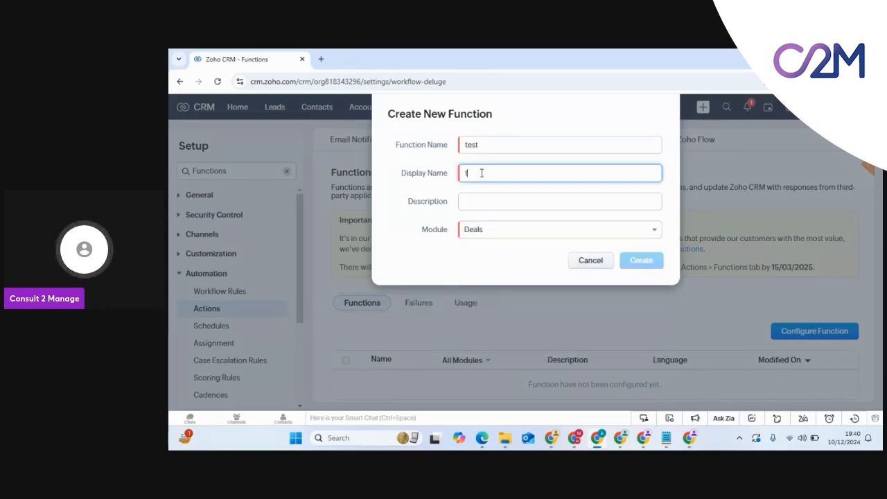
text(est)
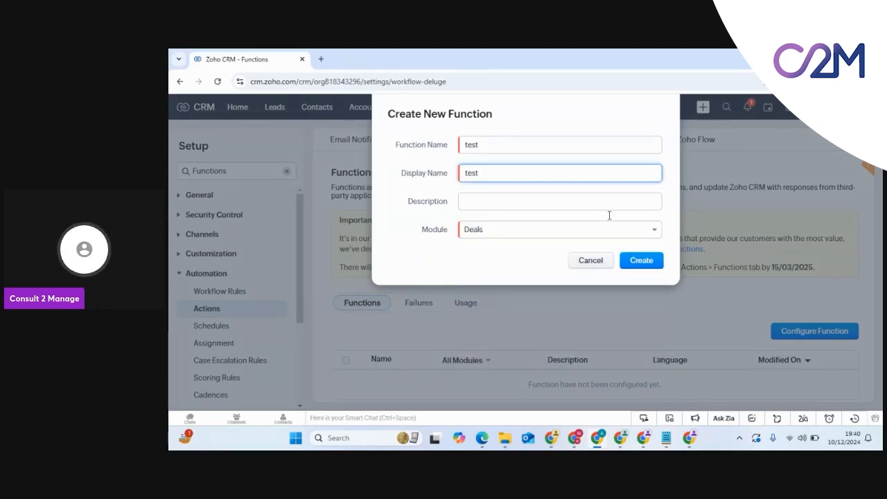
click(634, 260)
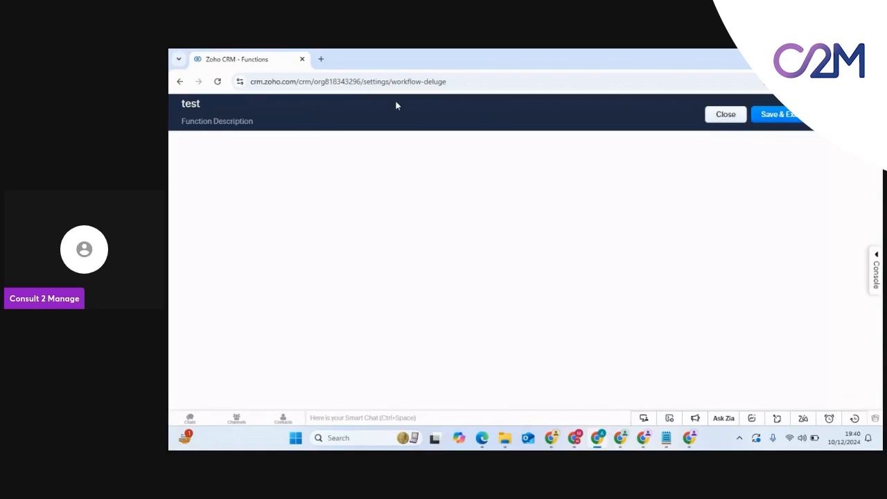
- Reload the function editor page and look through the Deluge building blocks from Basic to Collection
click(217, 82)
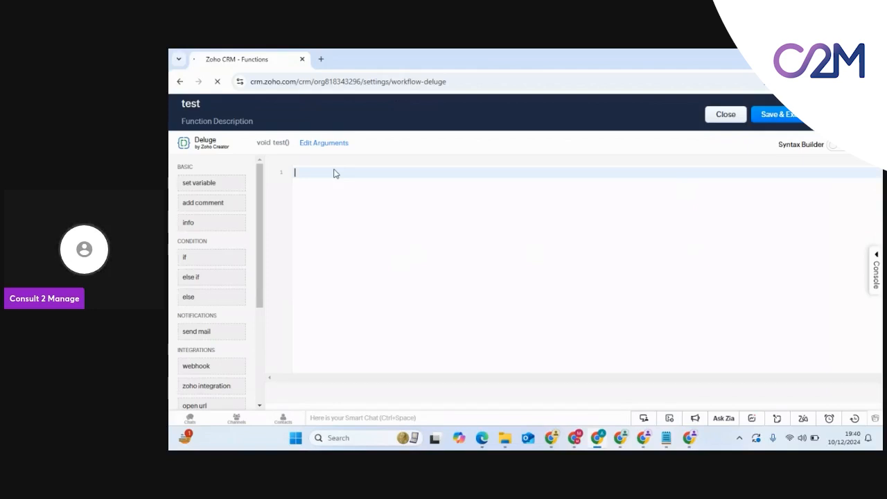
scroll(215, 199, down, 3)
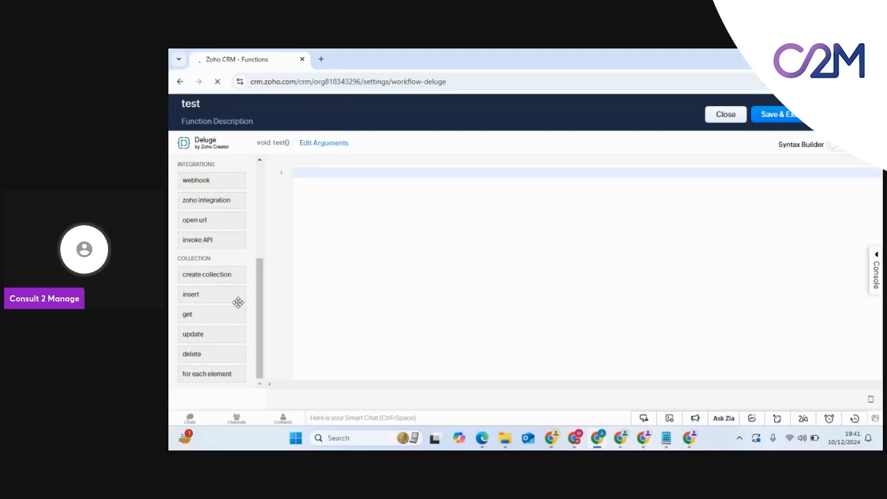
scroll(228, 275, up, 5)
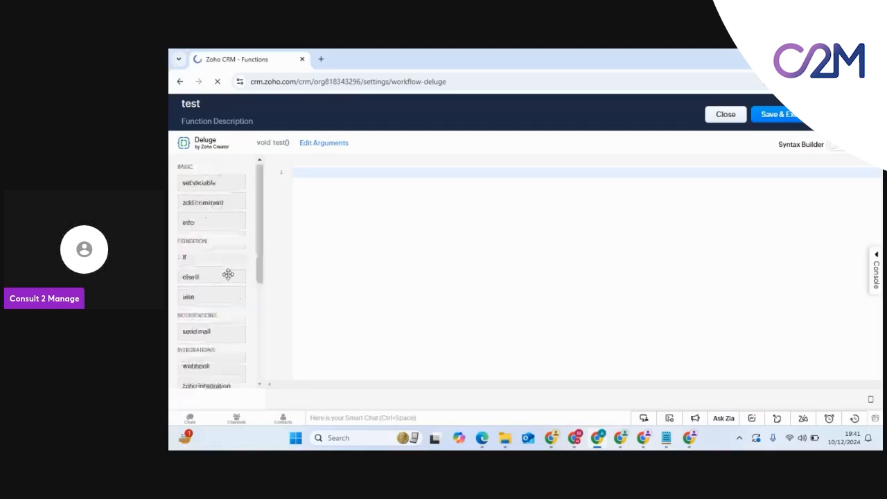